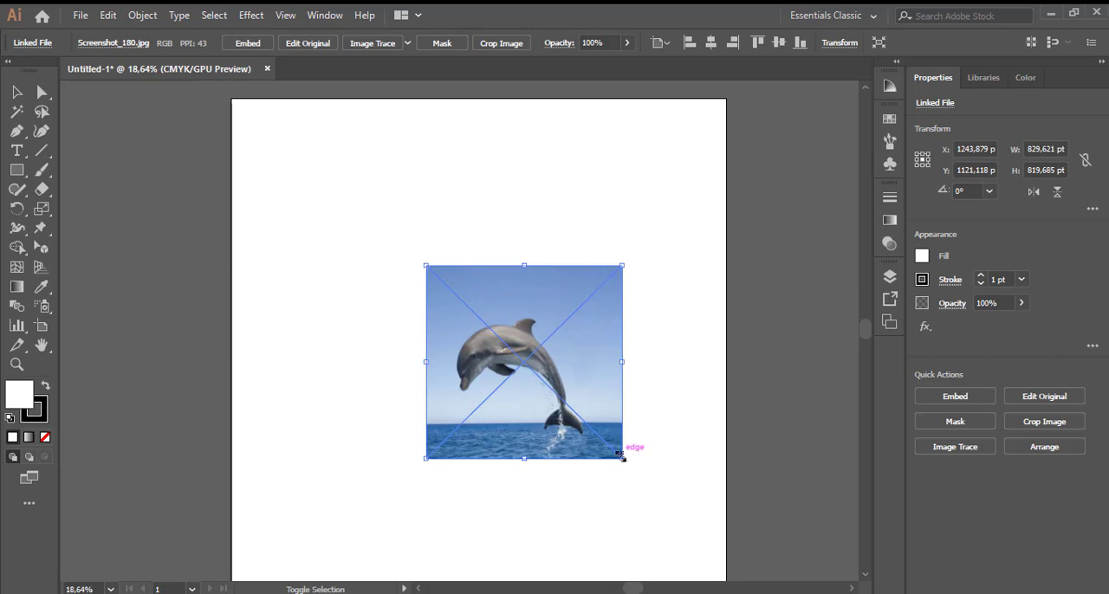
- Enlarge the placed dolphin image to about 1297 × 1281 pt and deselect it
left_click_drag(621, 456, 658, 495)
left_click_drag(426, 266, 354, 180)
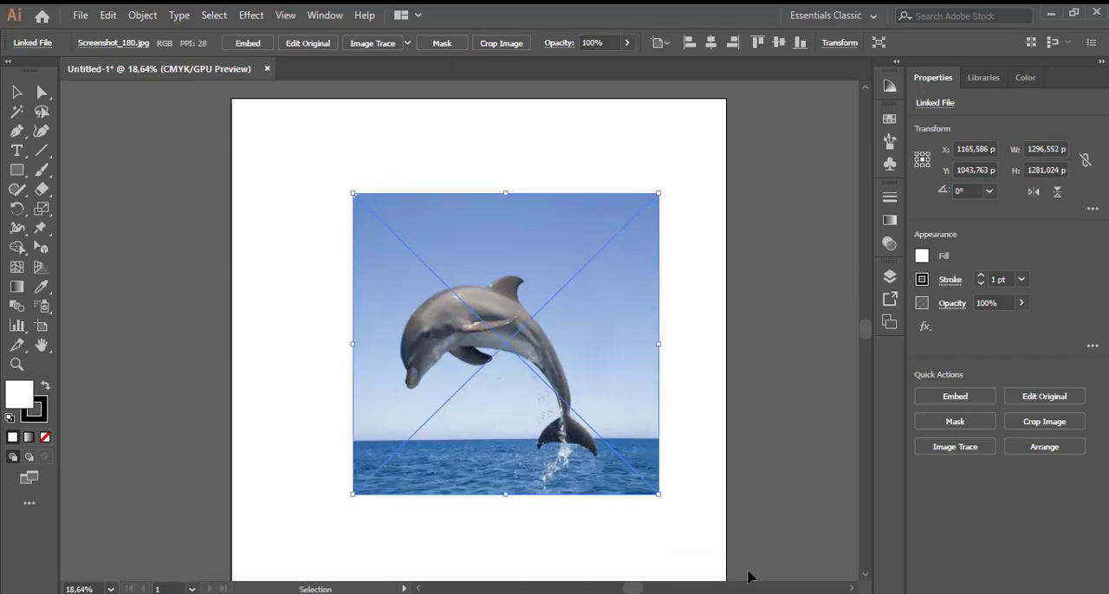
left_click(708, 438)
- Start a Pen path at the dolphin's tail and curve its first segment along the belly to the base of the snout
left_click(16, 131)
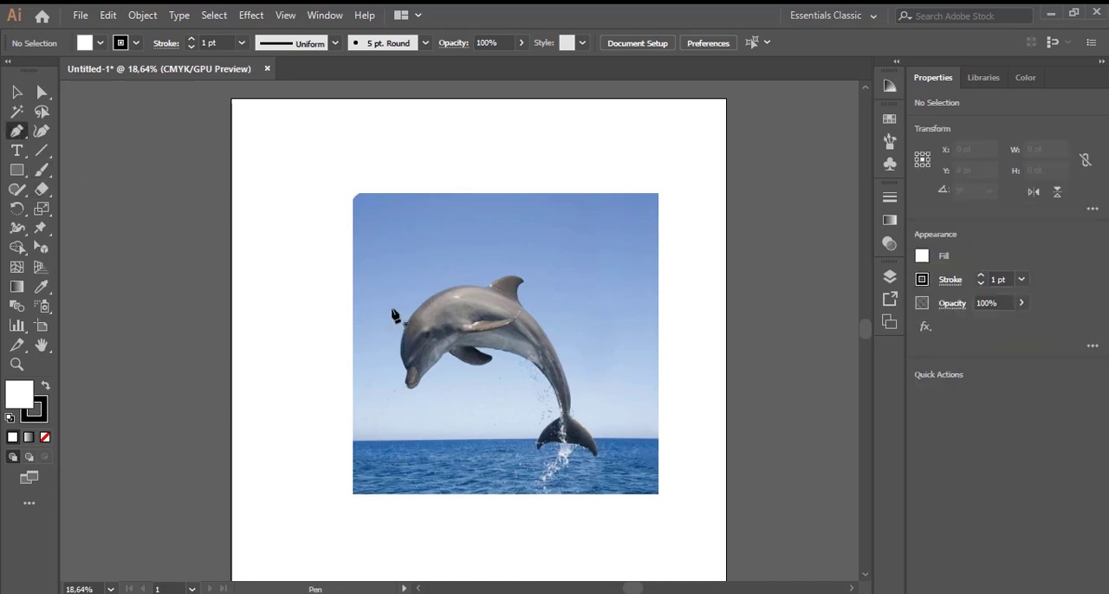
left_click(563, 431)
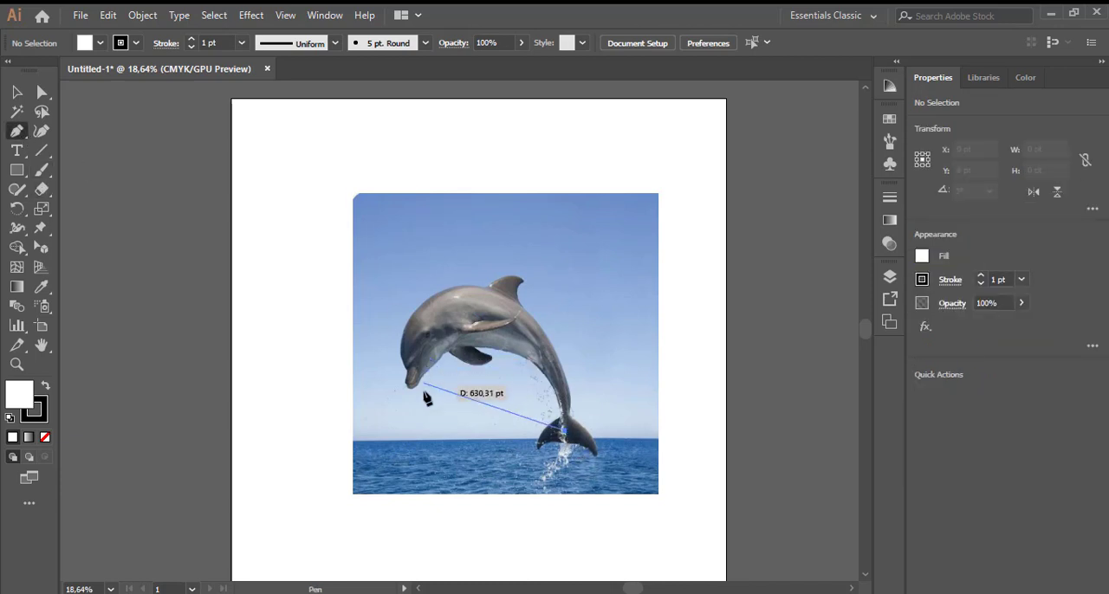
left_click_drag(422, 380, 295, 463)
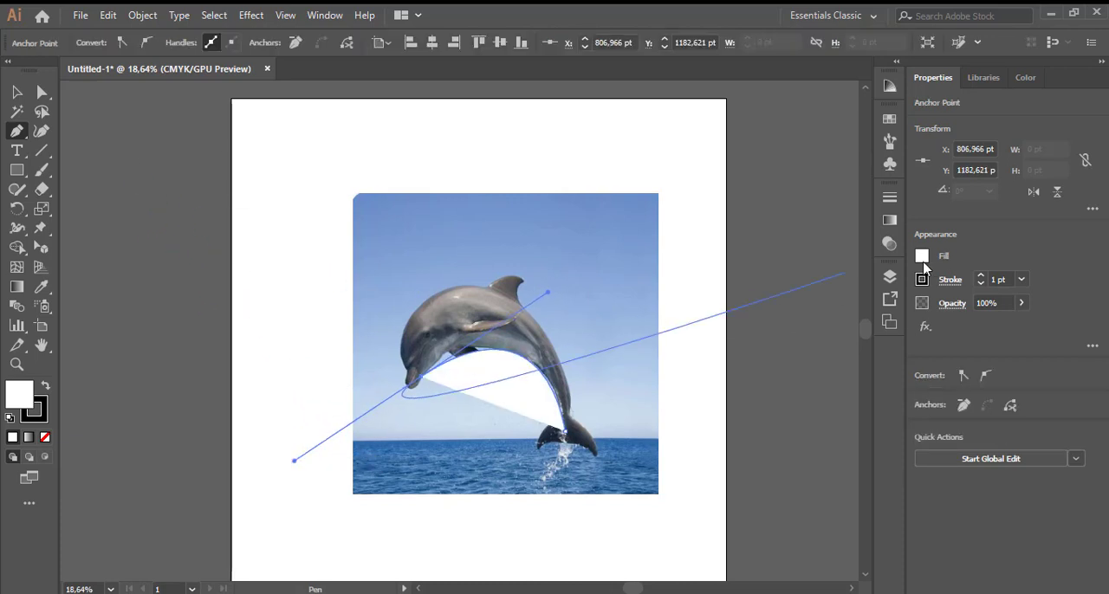
- Set the path's fill to None, keeping the 1 pt black stroke
left_click(920, 257)
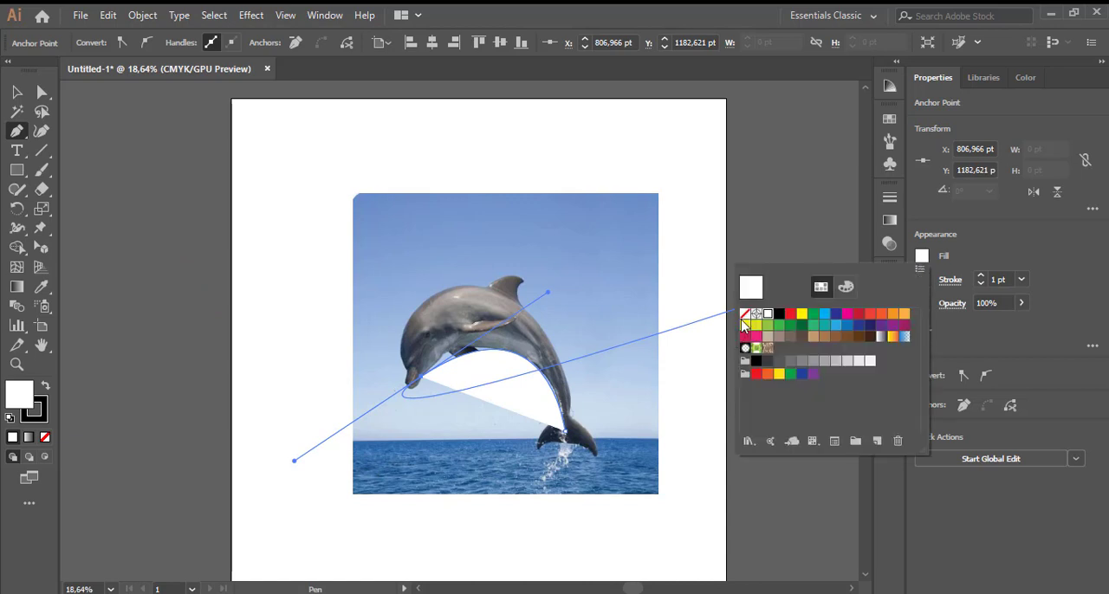
left_click(744, 315)
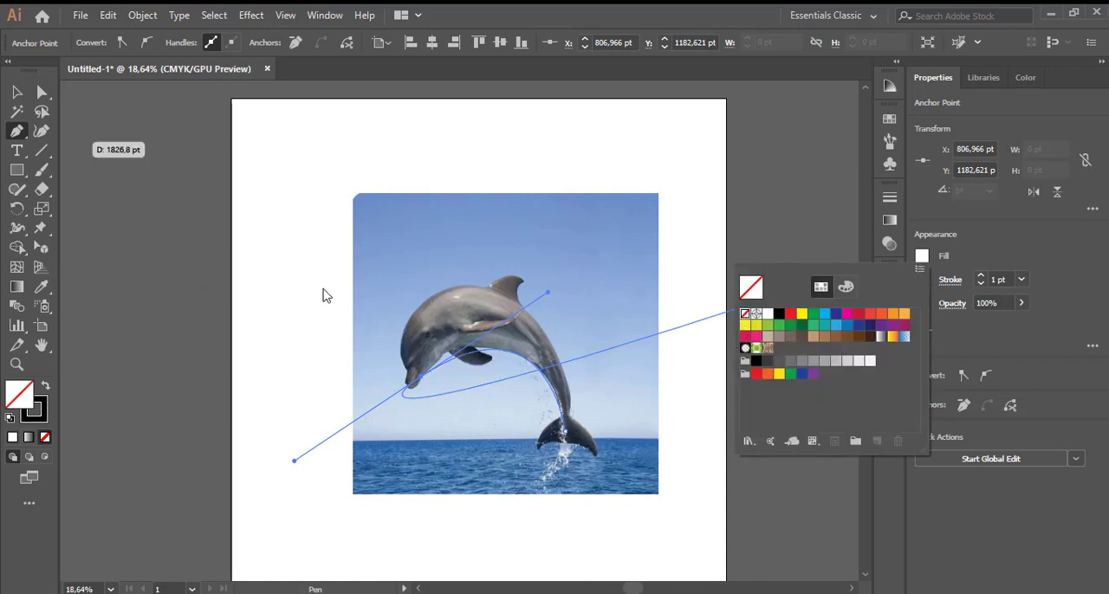
left_click(924, 267)
left_click(924, 263)
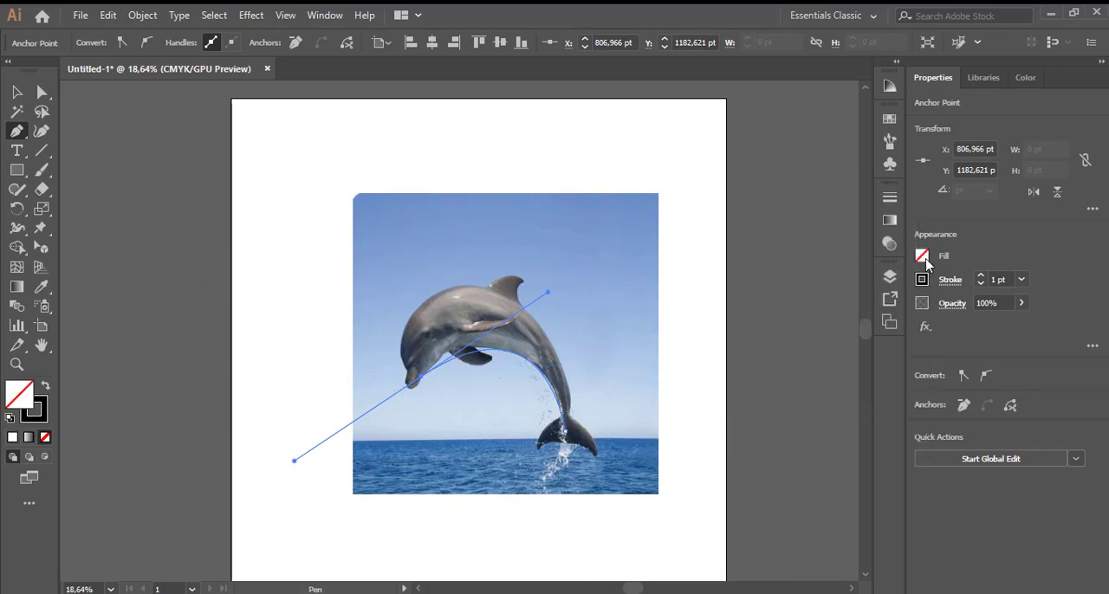
- Continue the body path around the snout tip and up to where the beak meets the forehead
left_click(420, 378)
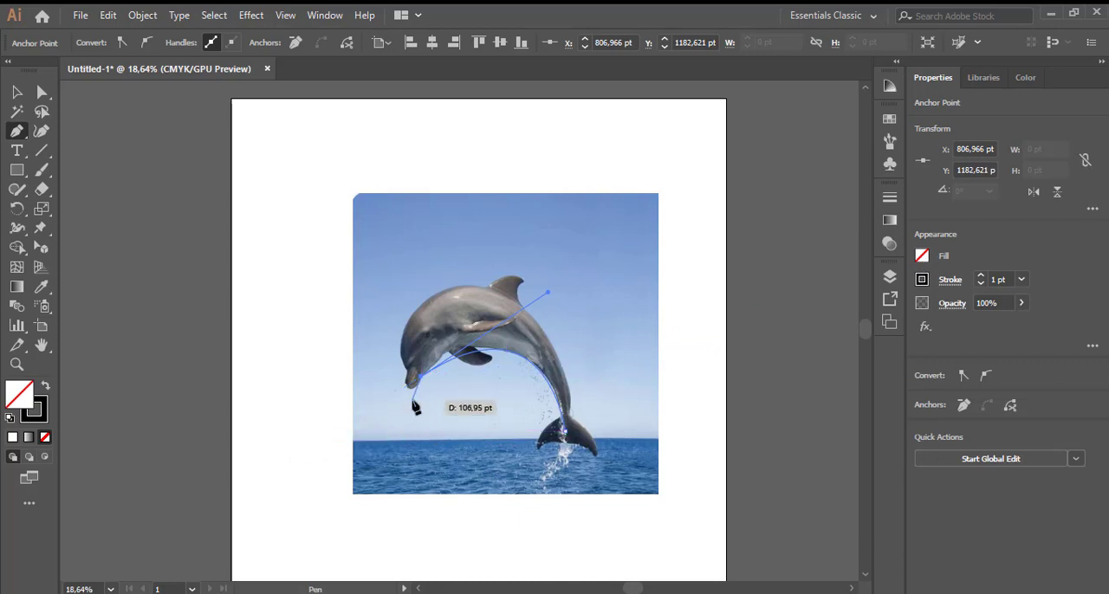
scroll(414, 401, "up", 3)
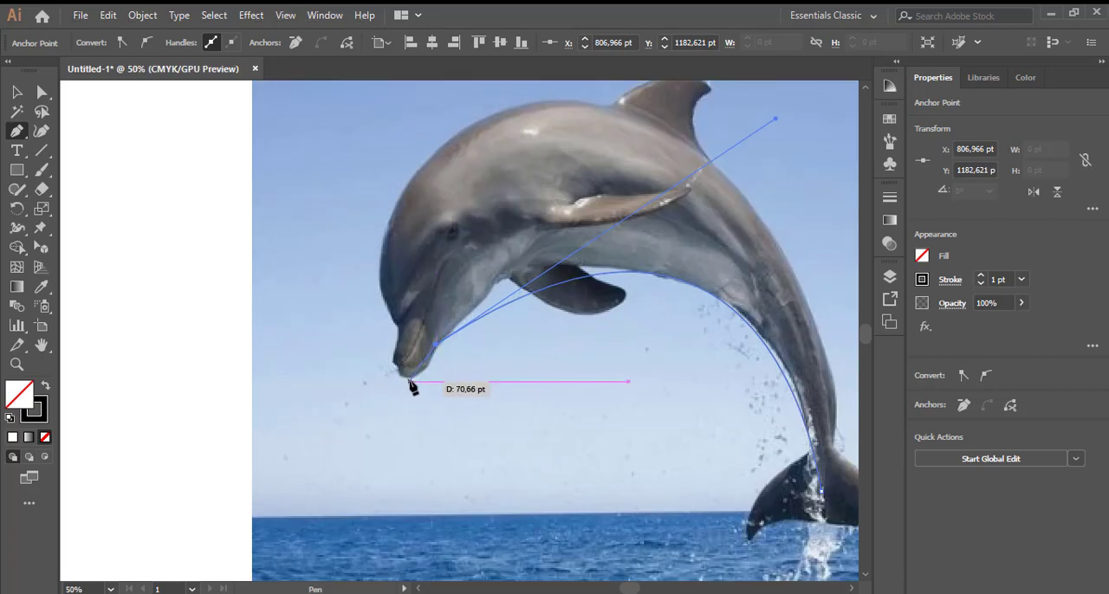
left_click_drag(410, 376, 392, 381)
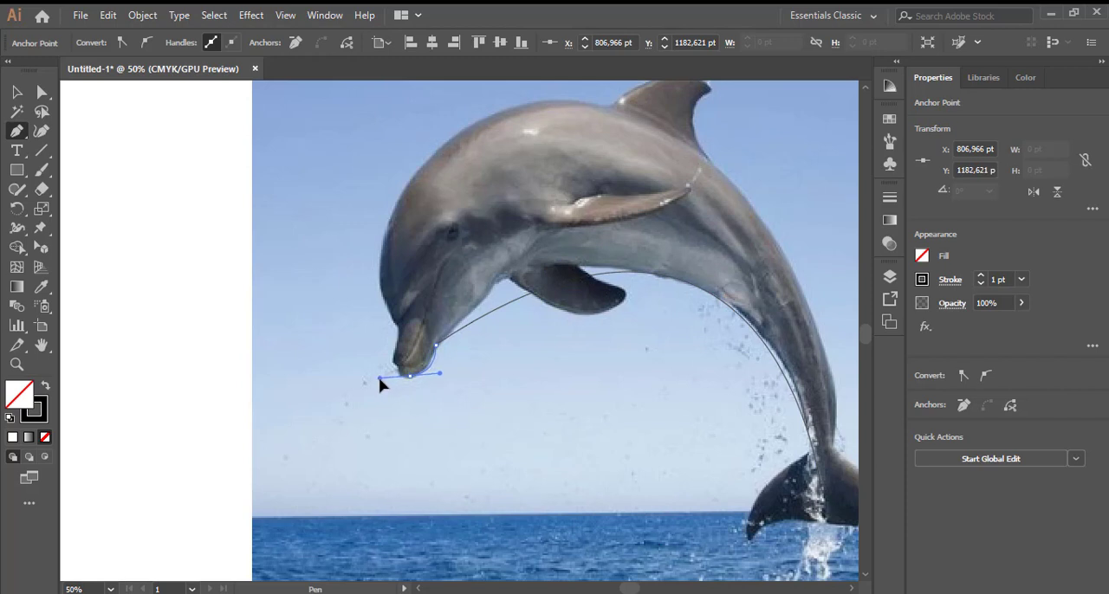
left_click_drag(395, 374, 394, 373)
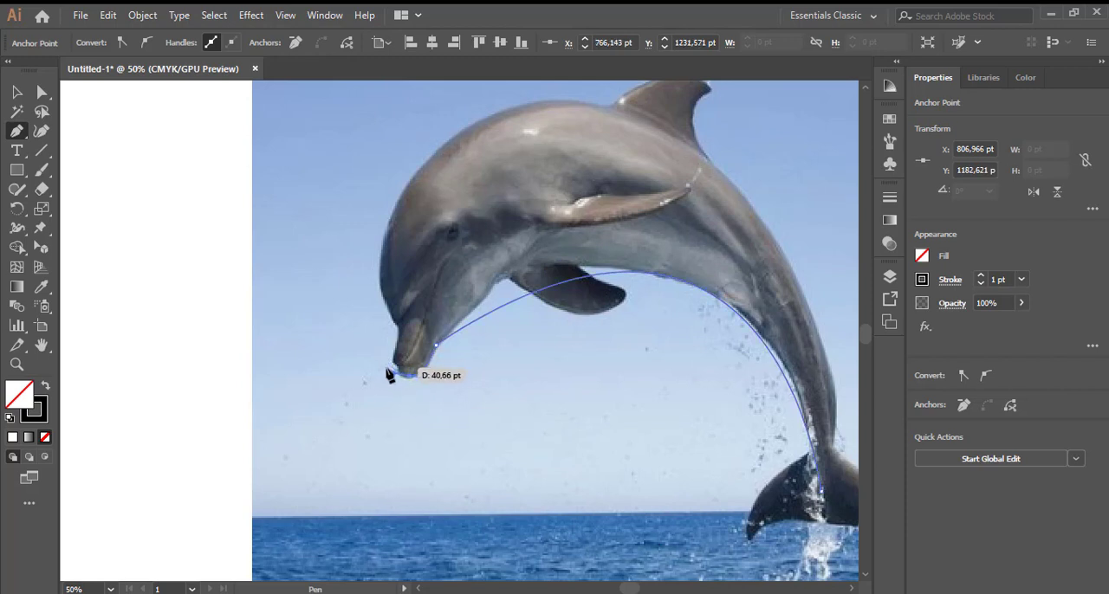
left_click(396, 369)
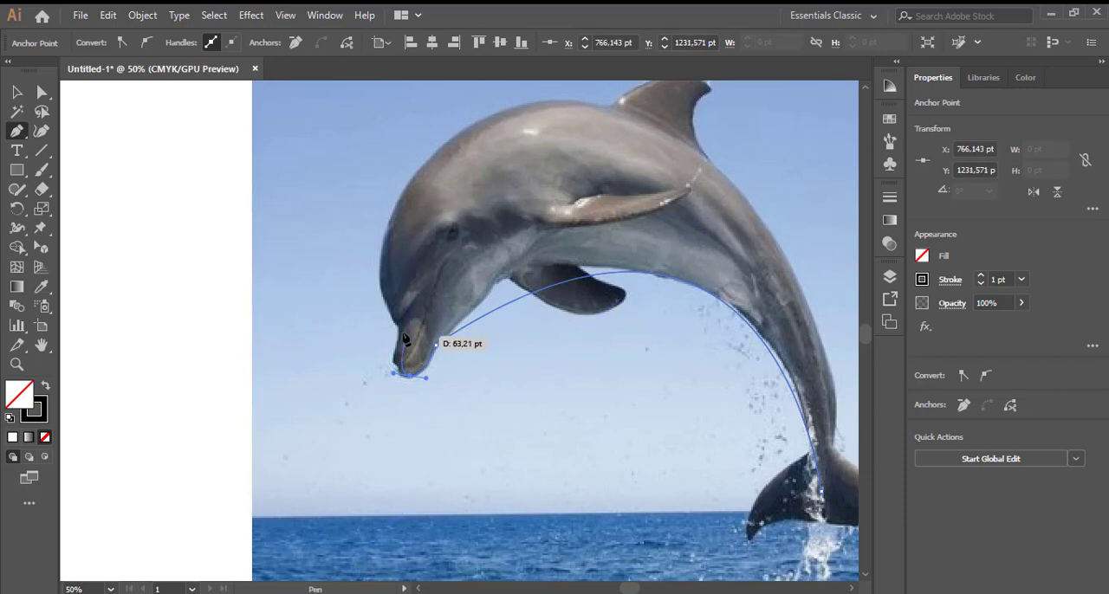
left_click(411, 310)
left_click(400, 328)
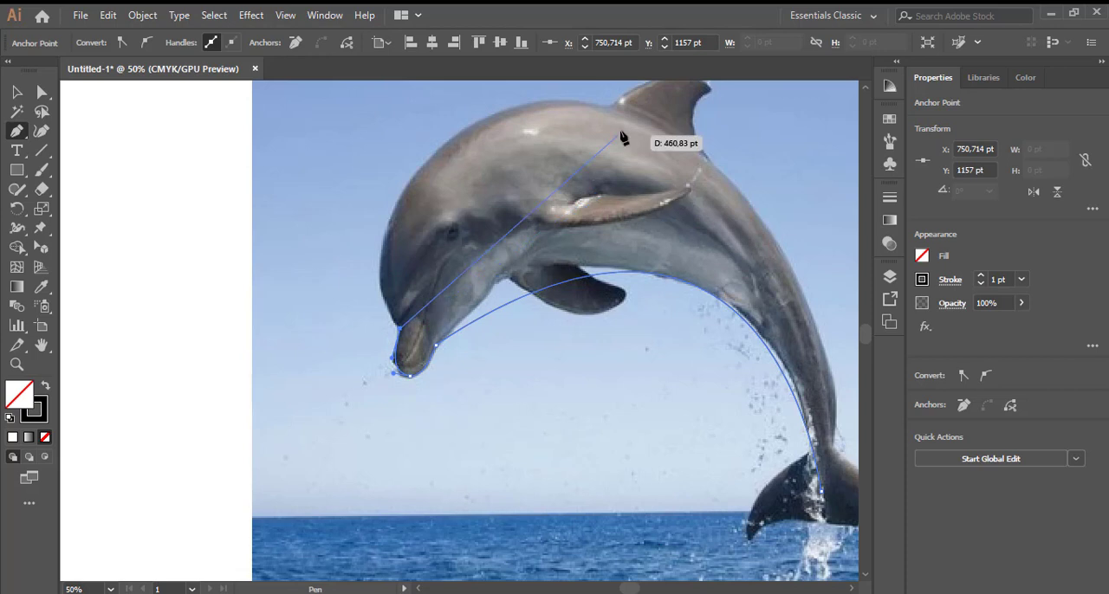
- Trace the head and back past the dorsal fin down to the tail, closing the body path at its starting point
left_click_drag(609, 109, 792, 173)
key("ctrl+minus")
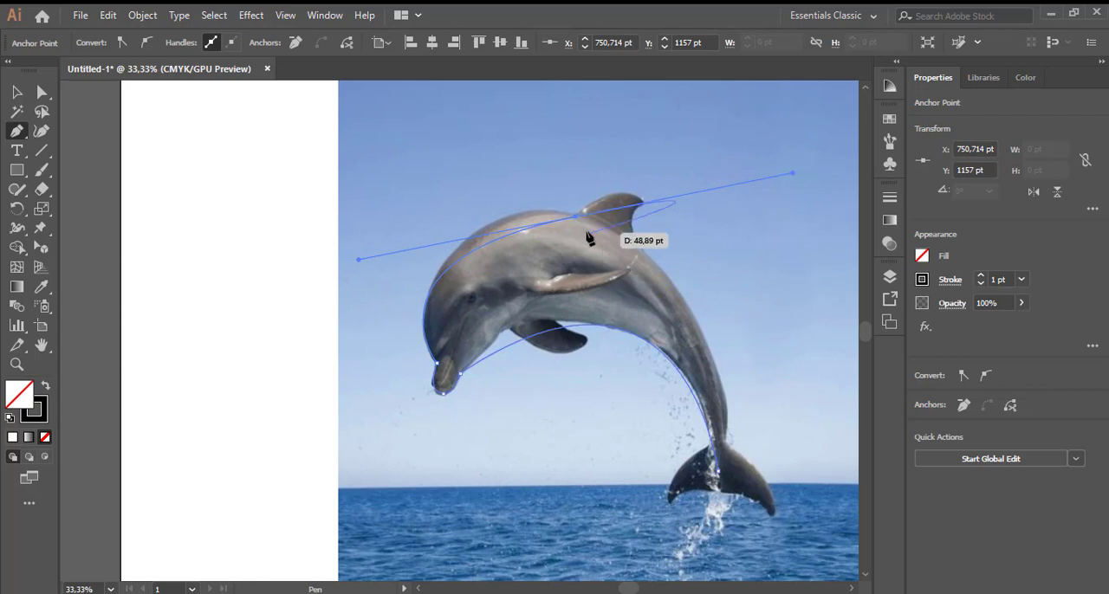
left_click(576, 216)
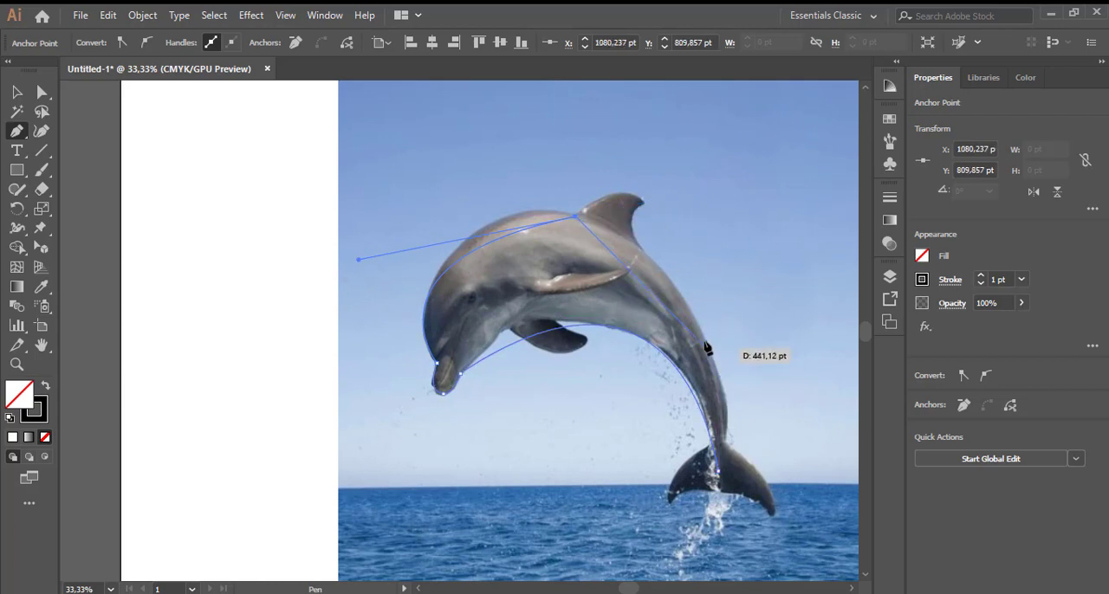
left_click_drag(699, 326, 746, 431)
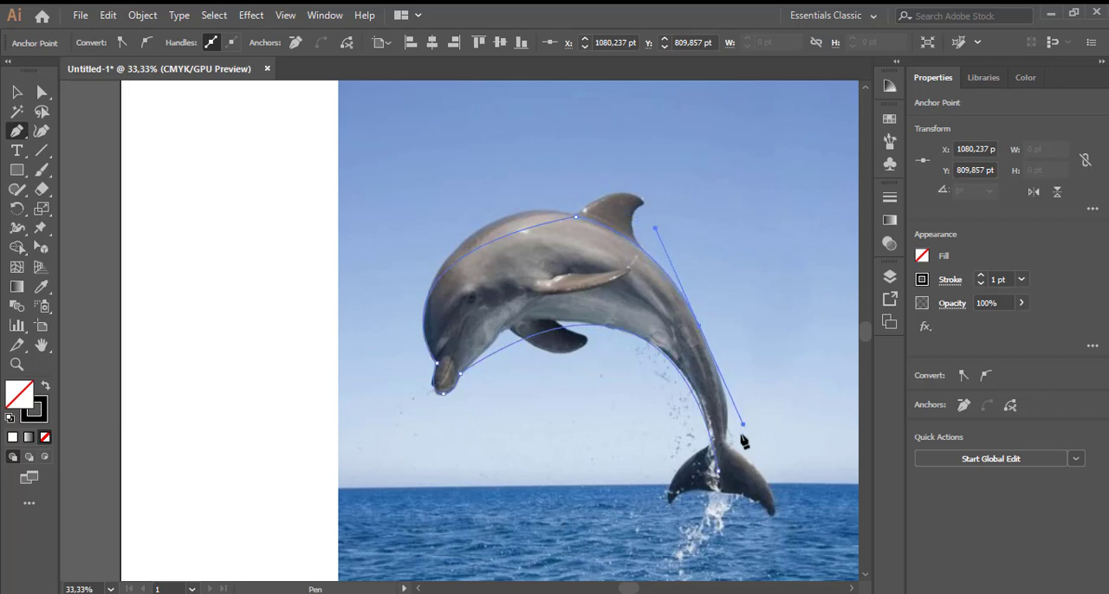
left_click(719, 470)
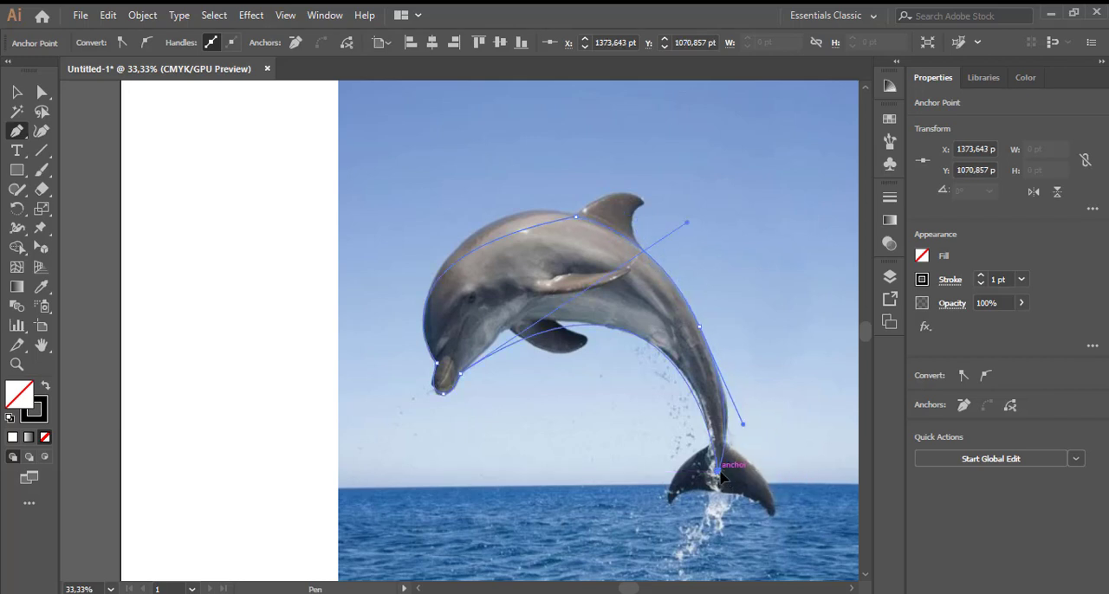
- Reshape the body path with the Curvature tool so it follows the dolphin's belly and upper back
left_click(40, 132)
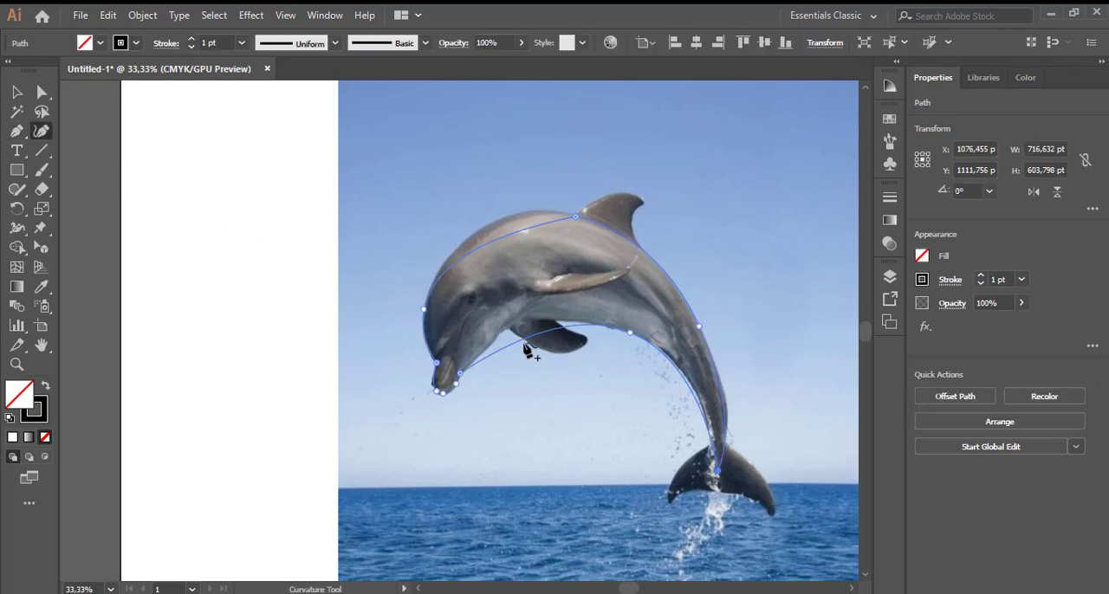
left_click_drag(524, 341, 520, 330)
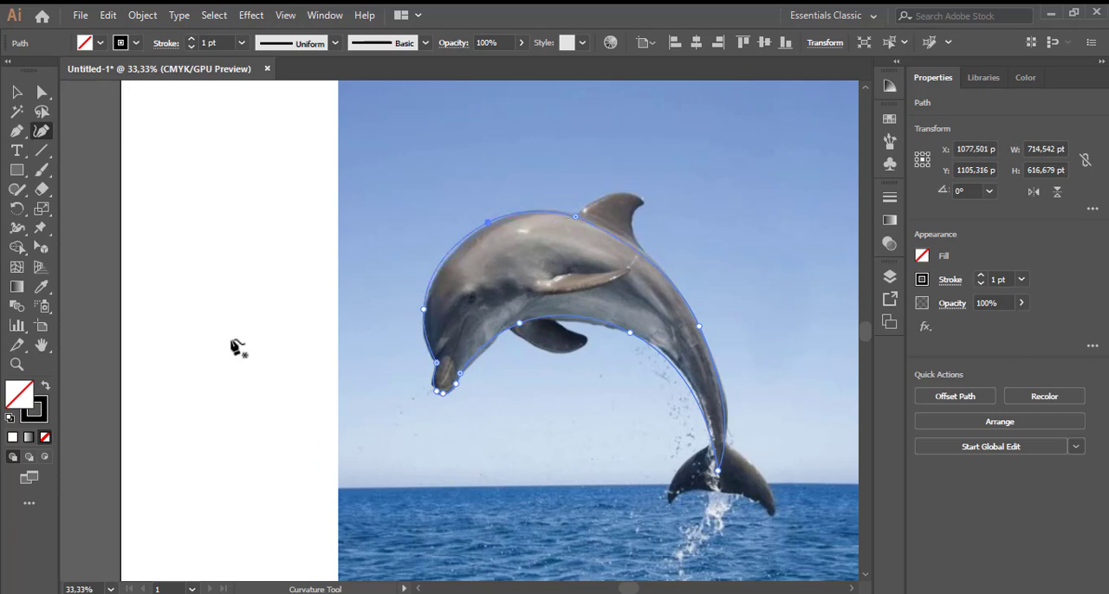
- Start a separate Pen path at the tail base and curve it along the right fluke to a corner at its tip
left_click(14, 133)
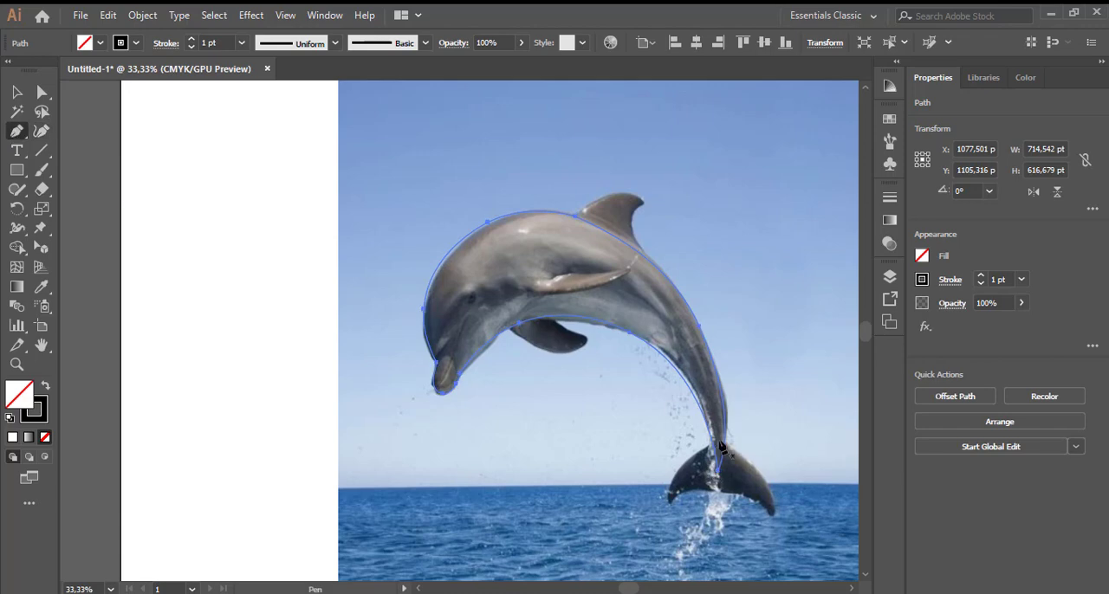
left_click(721, 447)
scroll(784, 498, "down", 1)
scroll(782, 472, "up", 2, "alt")
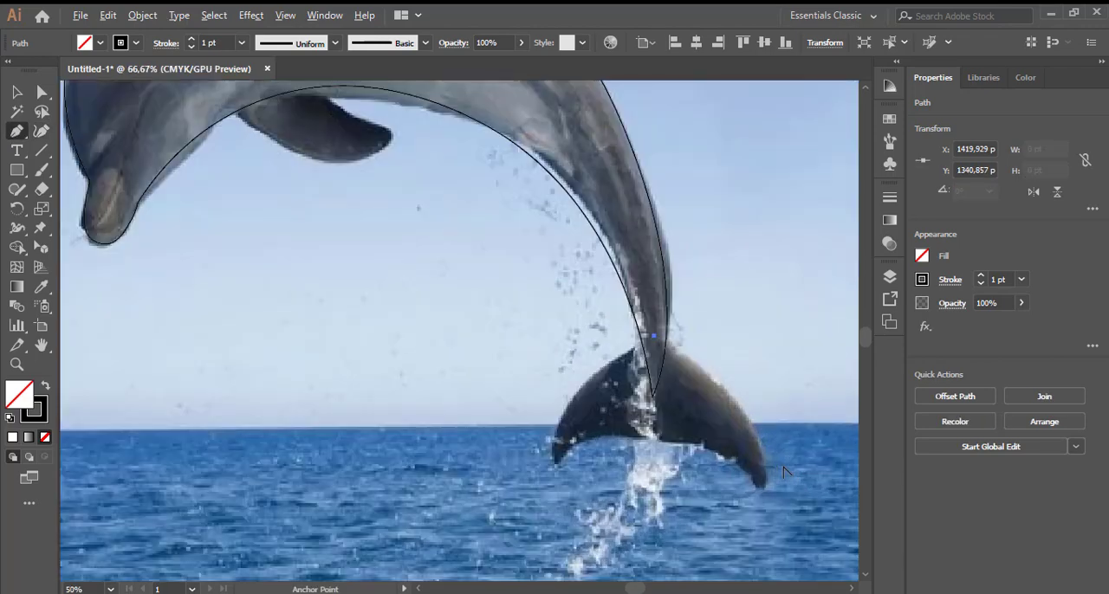
left_click_drag(761, 487, 730, 555)
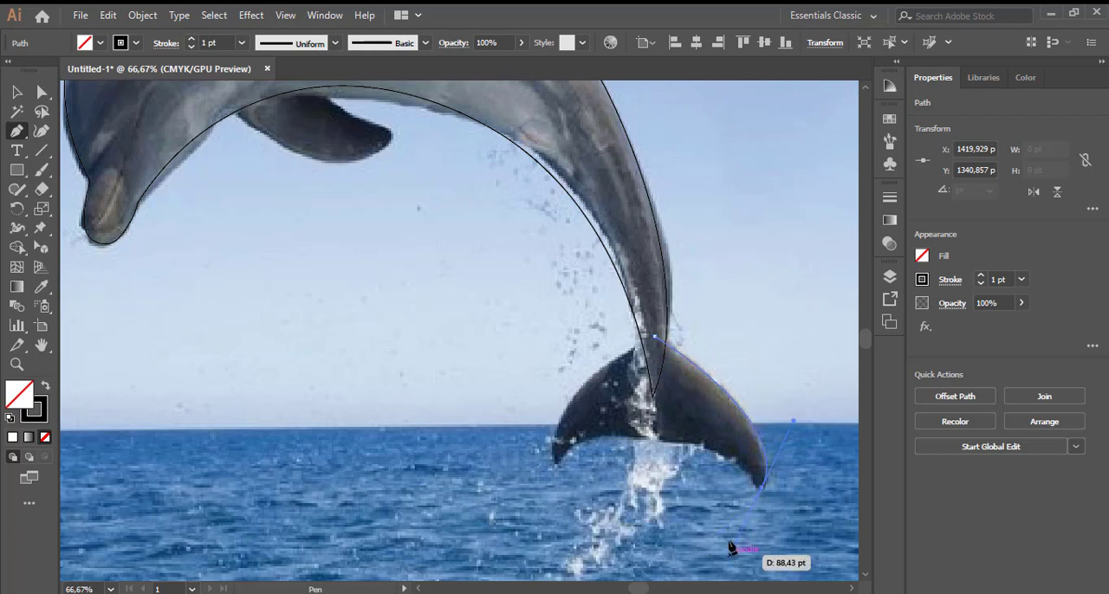
left_click(761, 488)
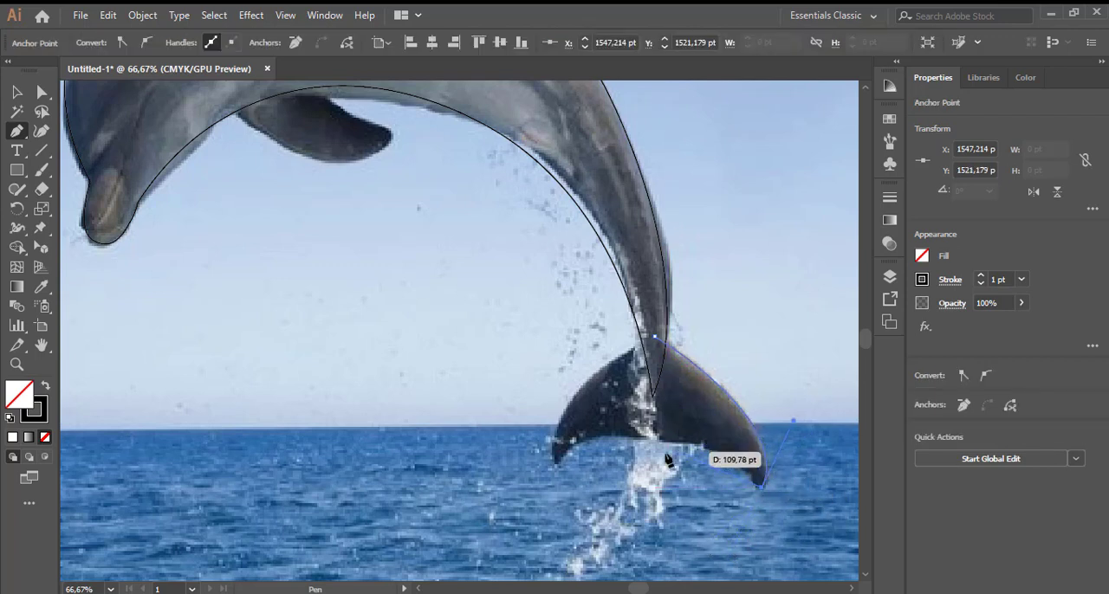
left_click_drag(654, 446, 563, 473)
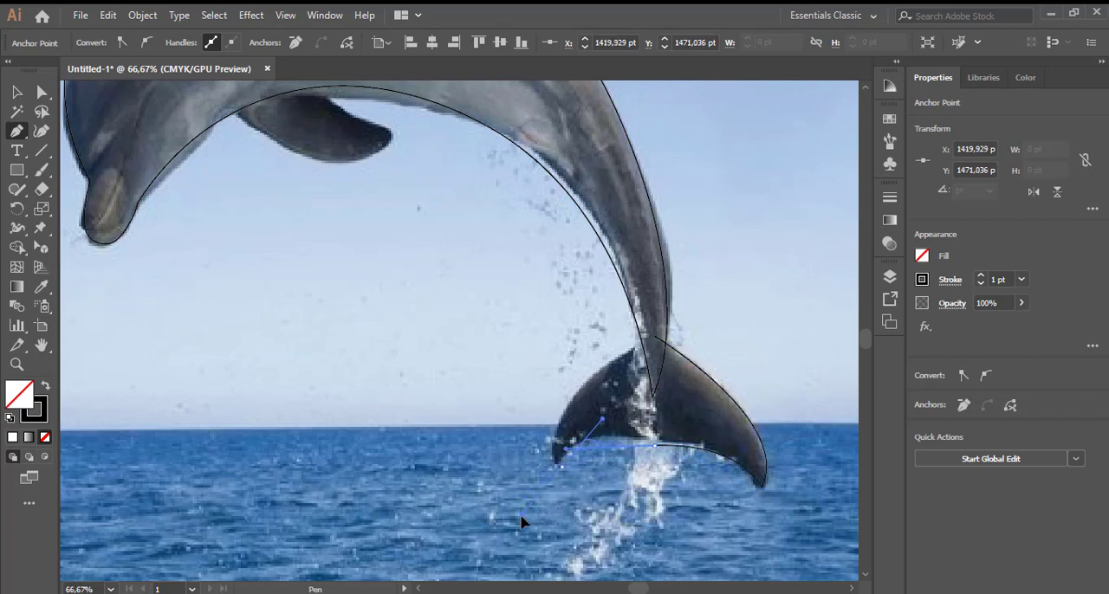
key("ctrl+z")
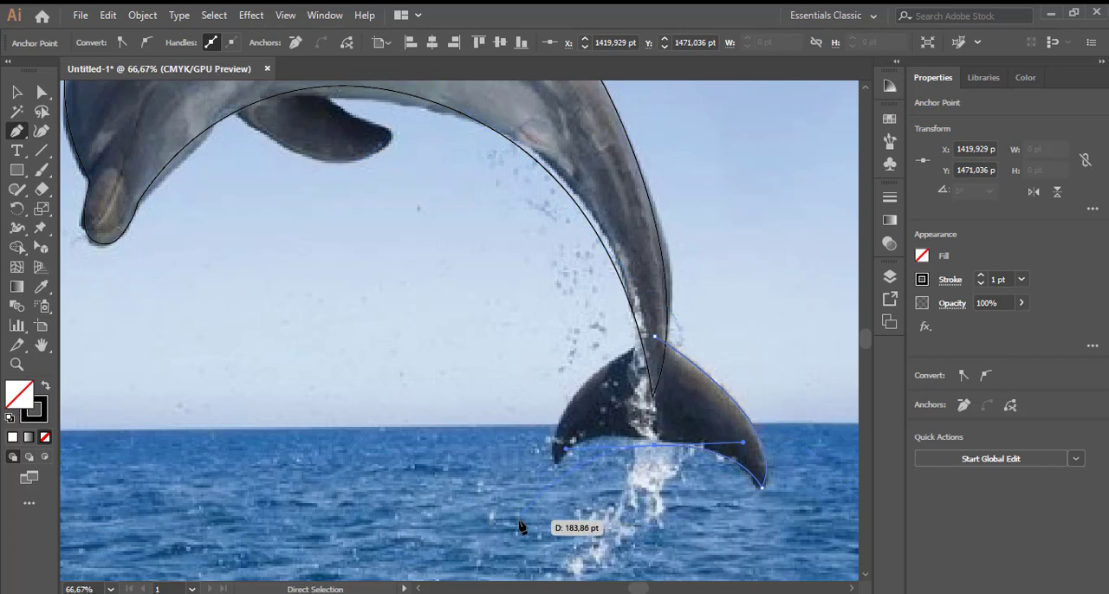
key("ctrl+z")
- Trace the fluke's underside through the centre notch and around the left tip, closing the tail path at the tail base
left_click_drag(654, 438, 534, 484)
left_click(654, 438)
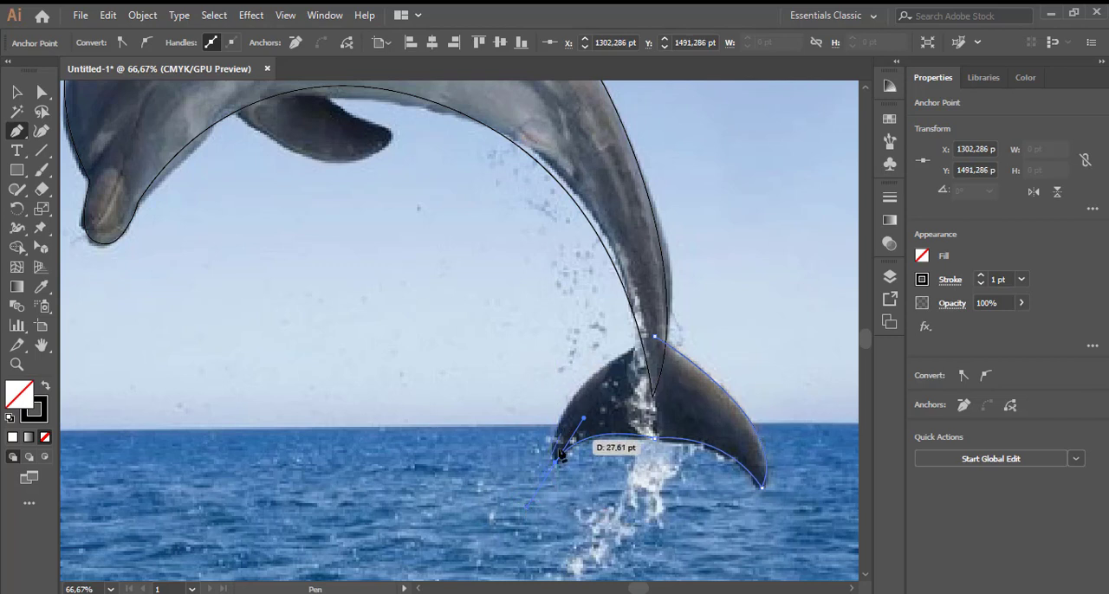
left_click_drag(650, 337, 780, 281)
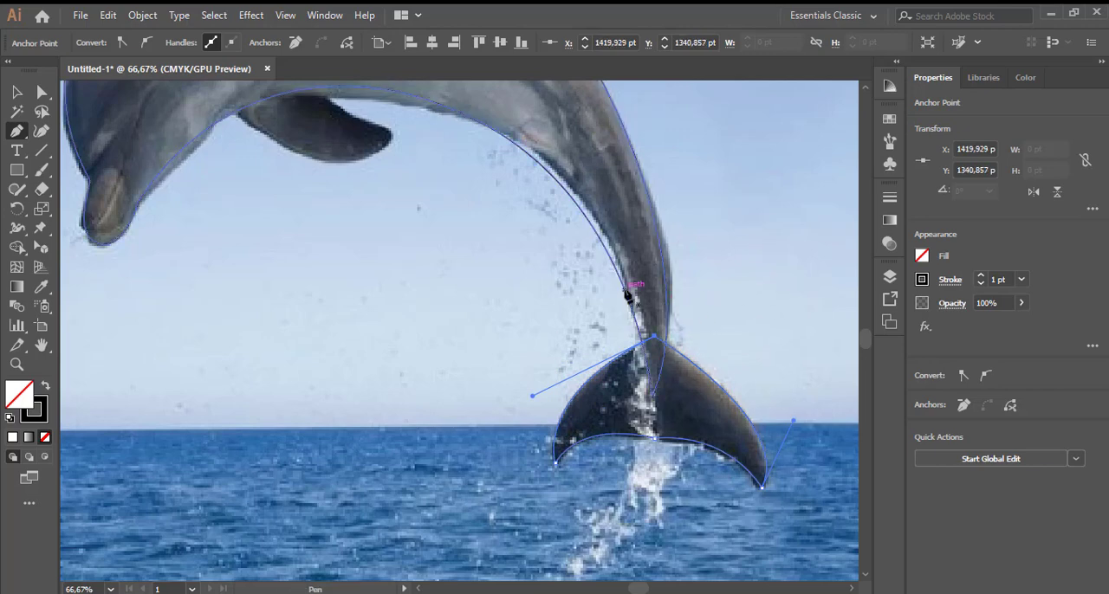
- Draw a closed Pen path around the dorsal fin, with a corner at its tip and its base overlapping the body
scroll(559, 280, "up", 3)
scroll(558, 280, "up", 4)
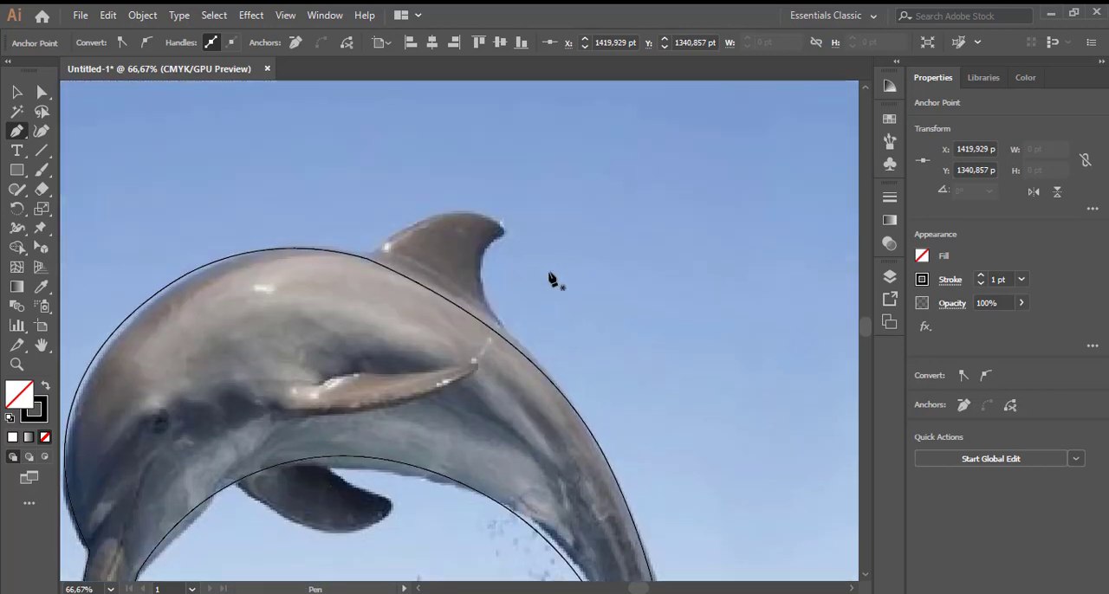
left_click(351, 260)
left_click_drag(503, 230, 560, 293)
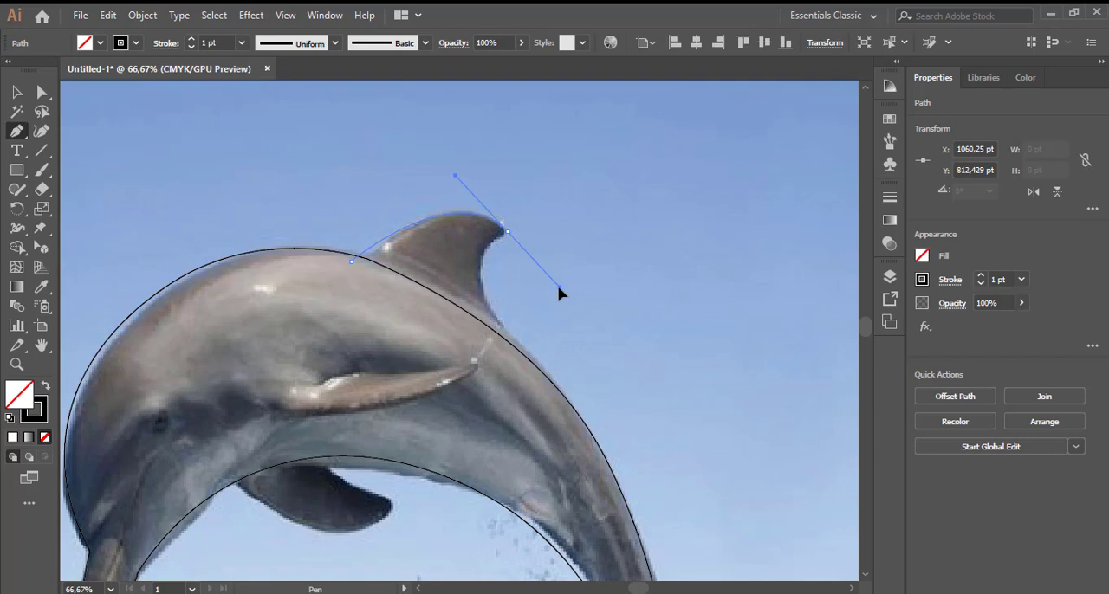
left_click(507, 232)
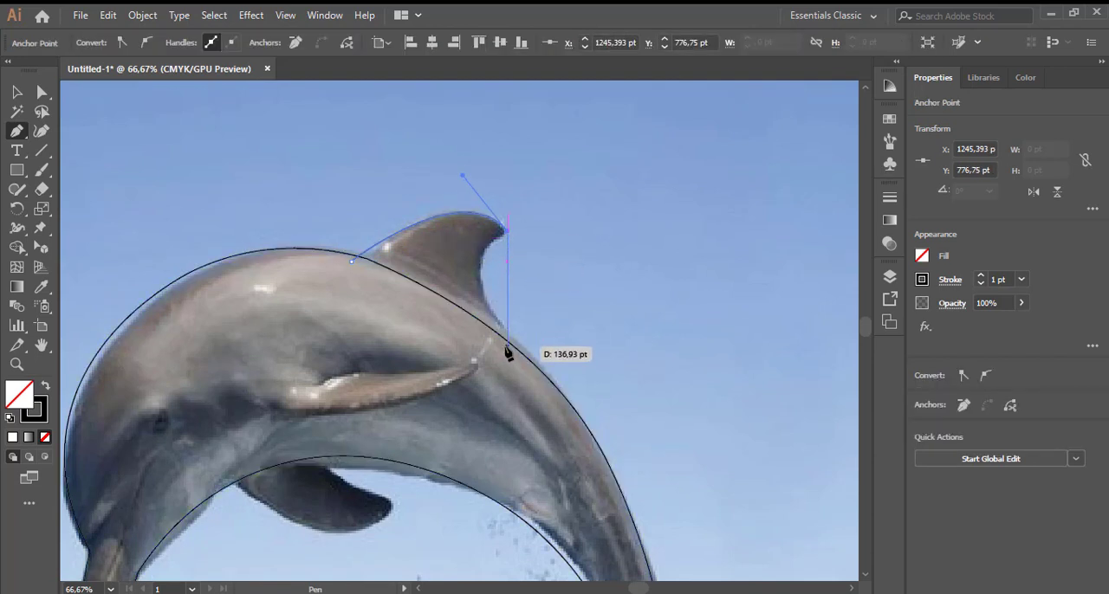
left_click_drag(505, 347, 352, 268)
- Draw a closed Pen path around the dark flipper below the belly, with its base overlapping the body
scroll(520, 367, "down", 4)
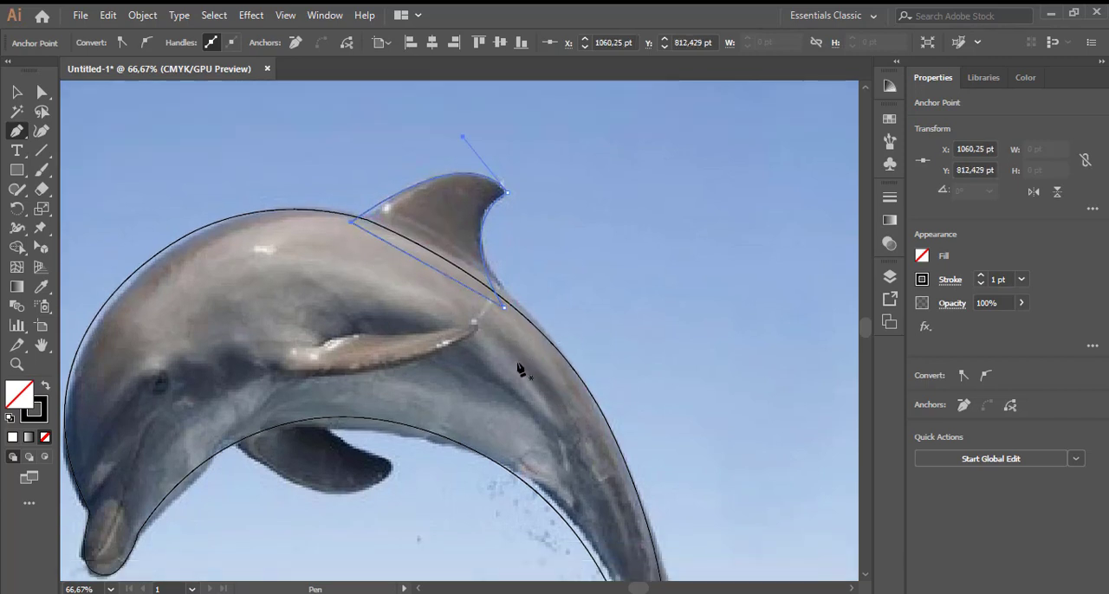
left_click(231, 353)
left_click_drag(394, 391, 466, 323)
left_click(395, 391)
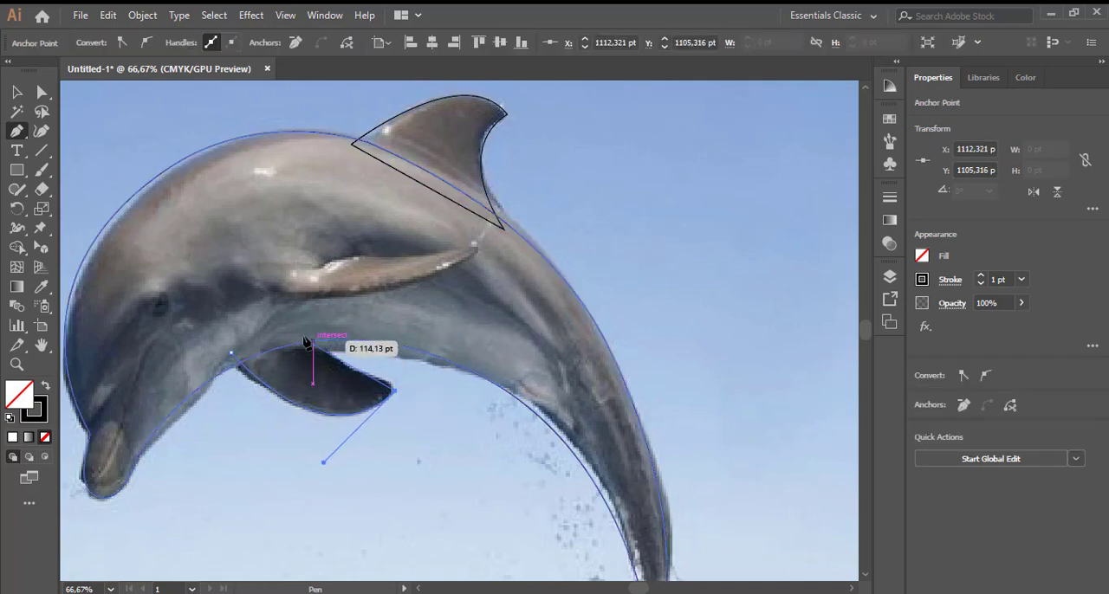
left_click_drag(318, 330, 329, 311)
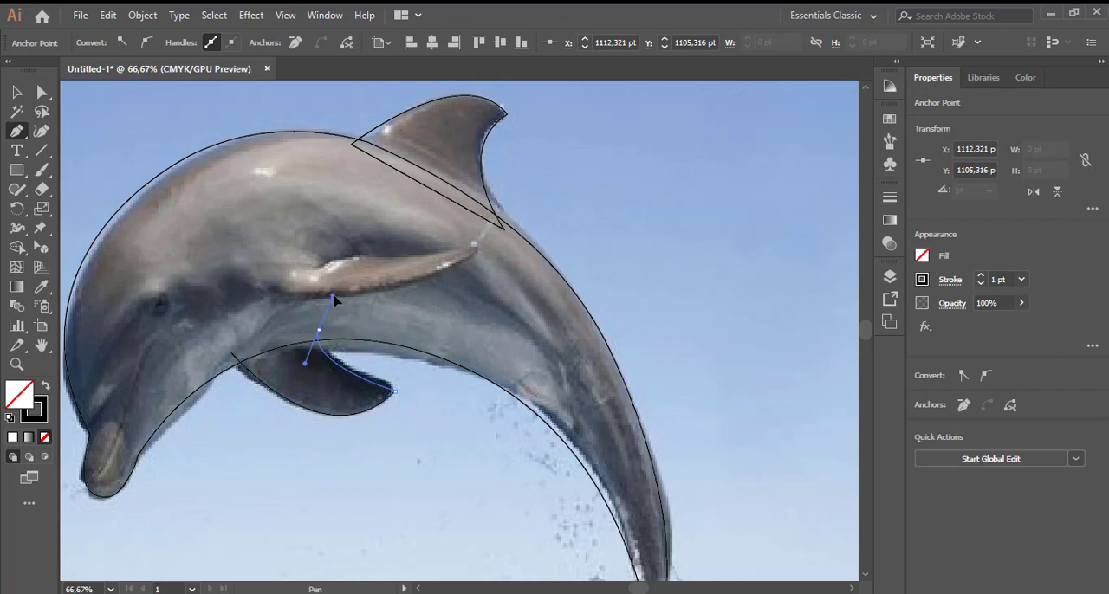
left_click_drag(334, 295, 327, 297)
left_click(318, 331)
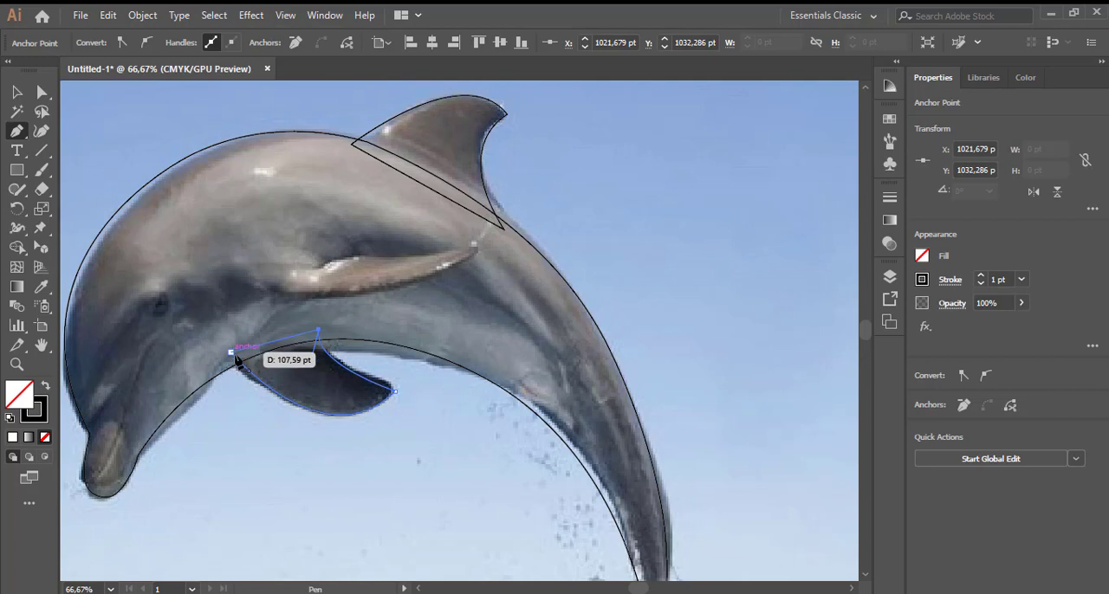
left_click(232, 352)
- Draw an open Pen path around the flipper on the dolphin's side, with a corner at its tip and its base left open
left_click(252, 284)
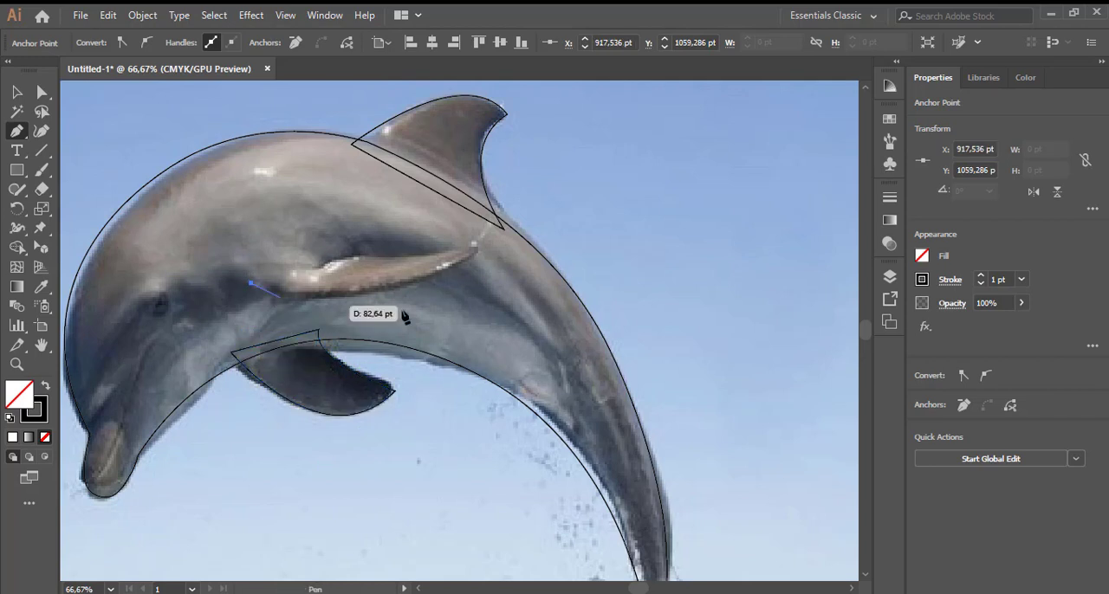
left_click_drag(475, 249, 584, 178)
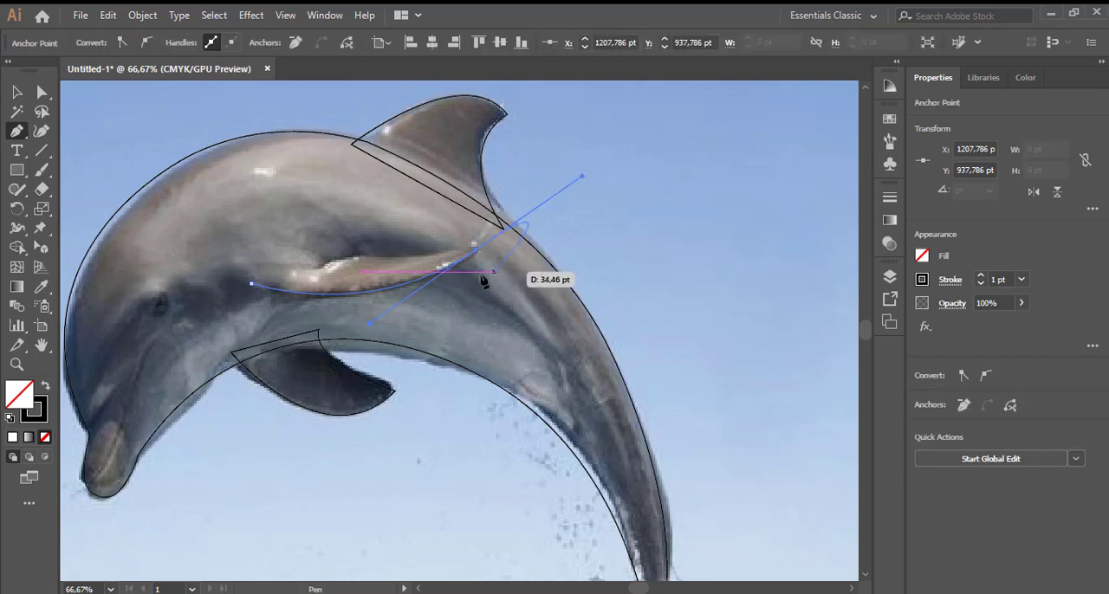
left_click(475, 252)
left_click(352, 258)
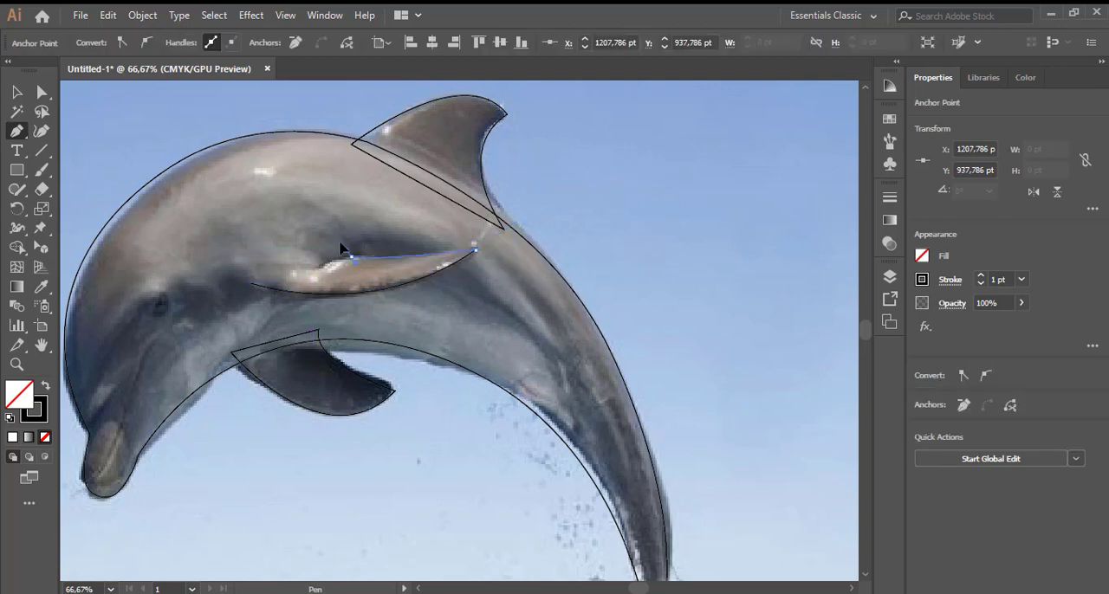
left_click_drag(347, 238, 309, 249)
key("ctrl+z")
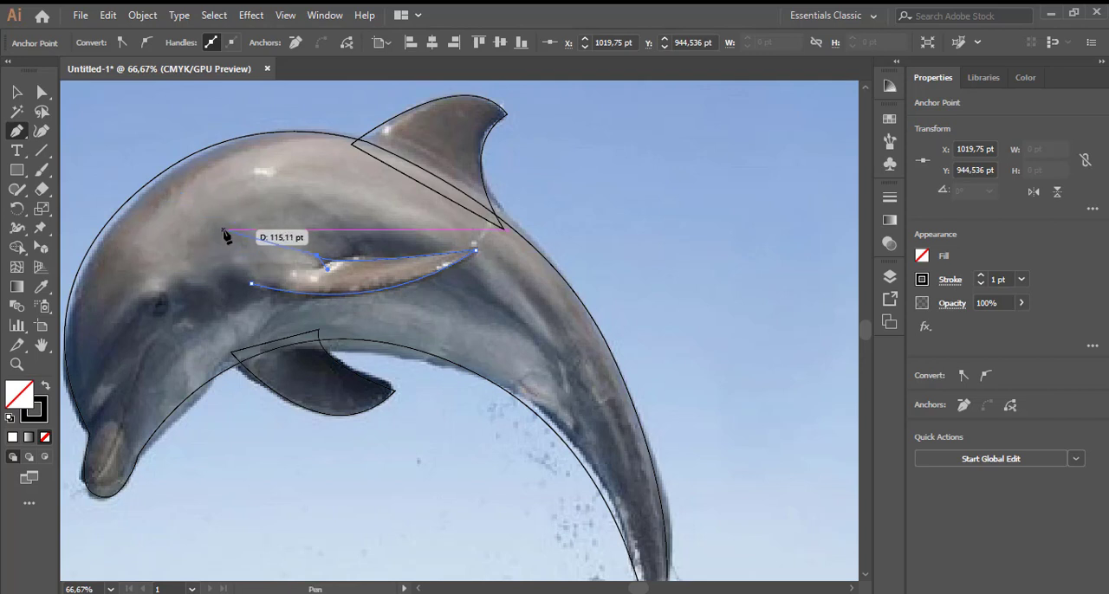
key("Escape")
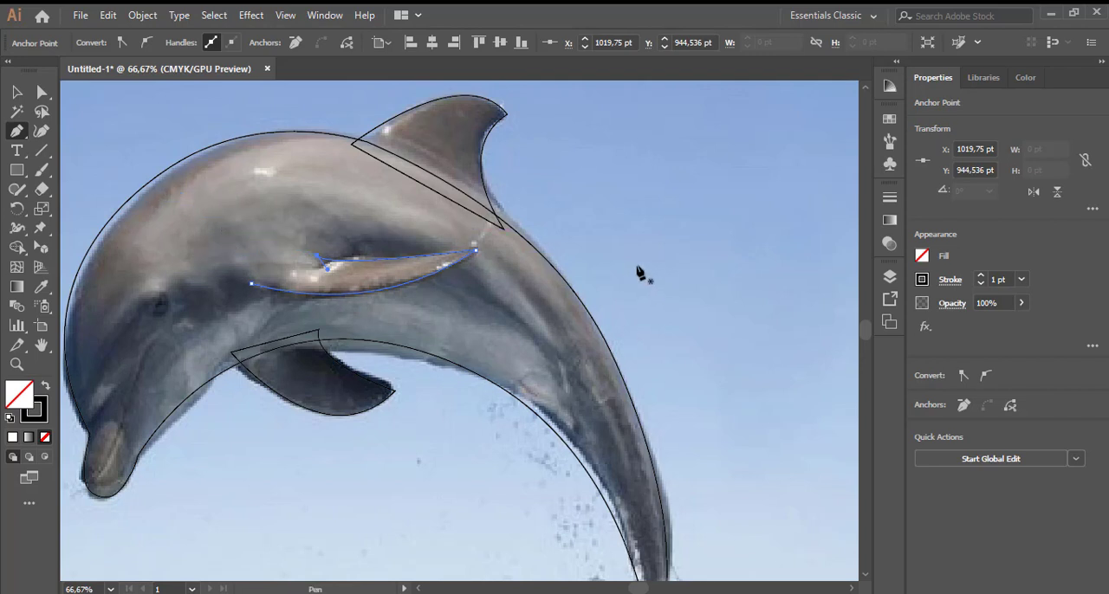
- Draw the mouth line as an open, curved Pen path from below the eye to the tip of the snout
scroll(639, 273, "down", 3)
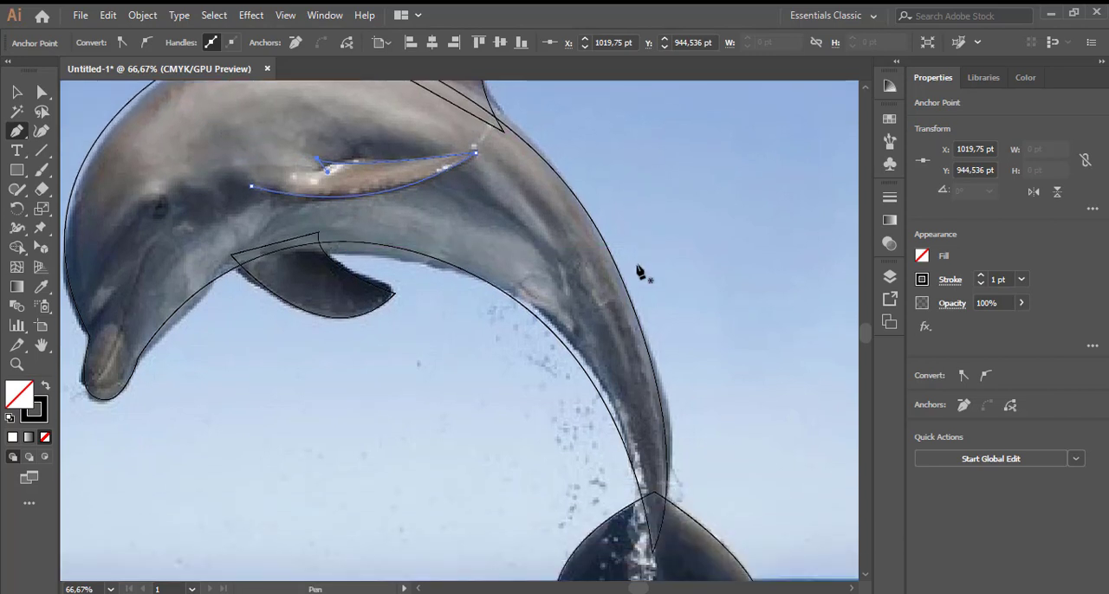
left_click(163, 233)
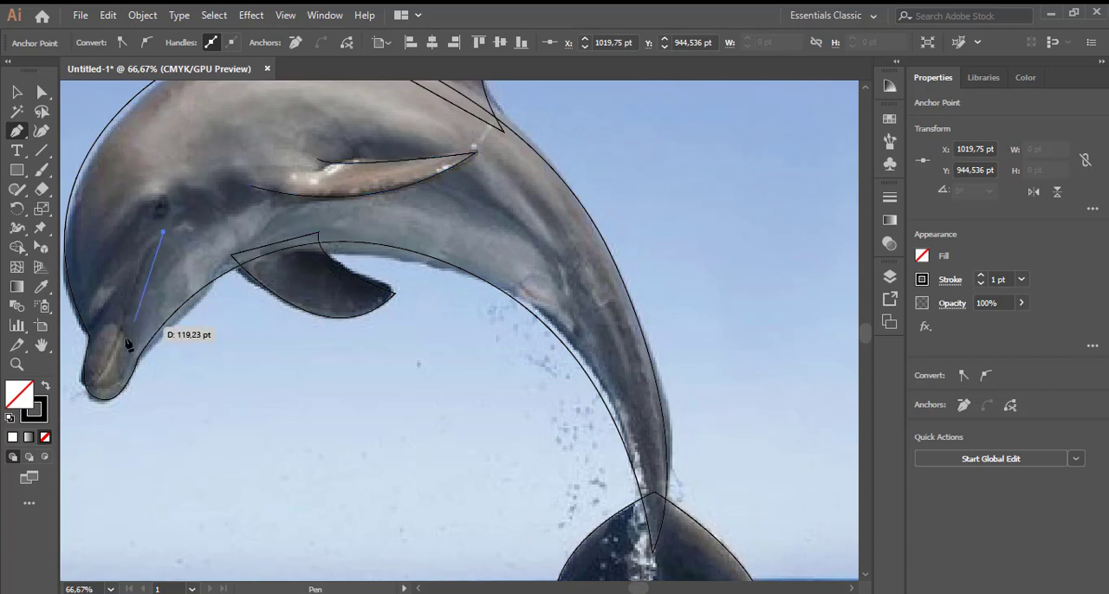
left_click_drag(134, 289, 134, 314)
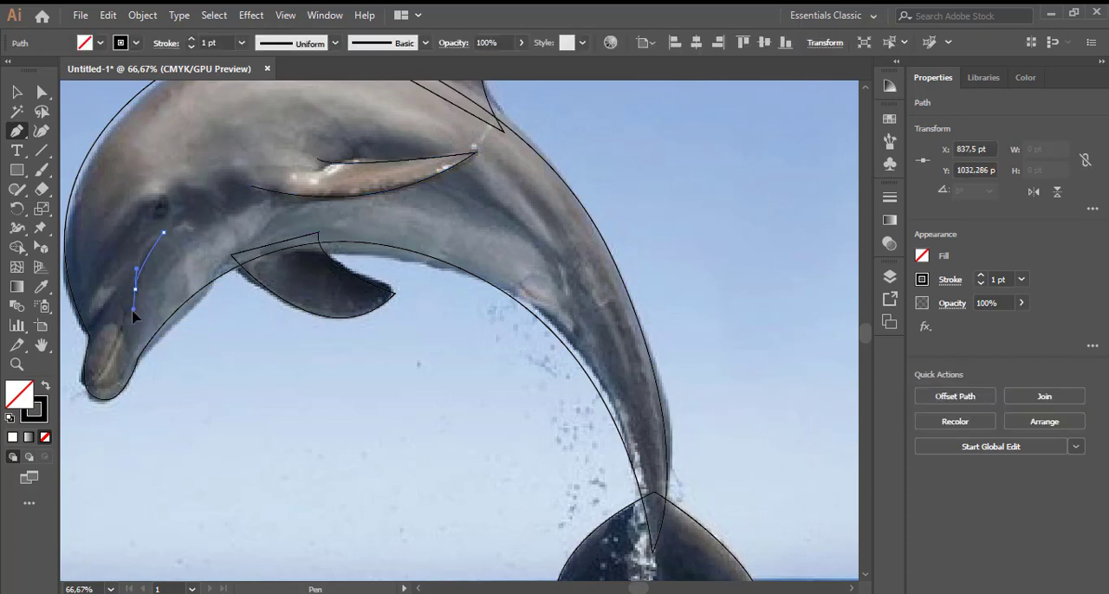
left_click(93, 386)
left_click_drag(93, 390, 75, 383)
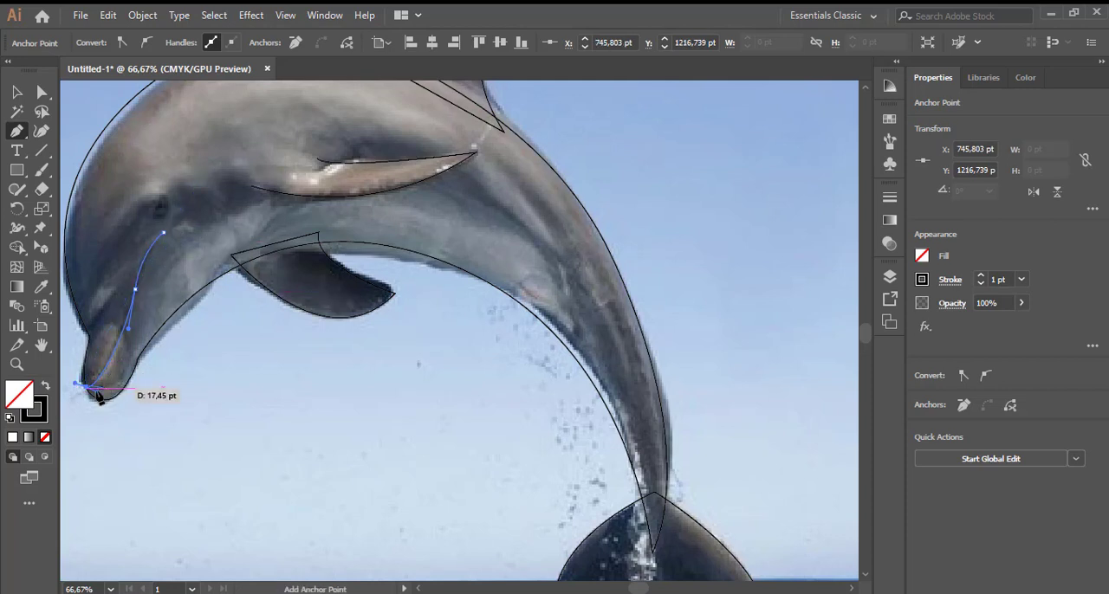
left_click(92, 390)
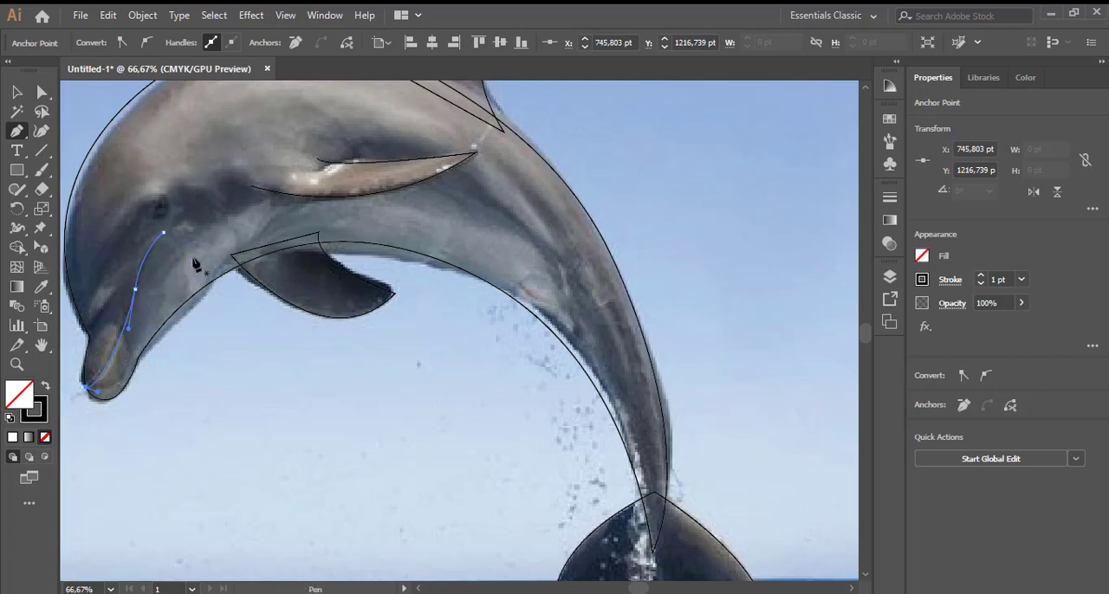
scroll(333, 253, "up", 3)
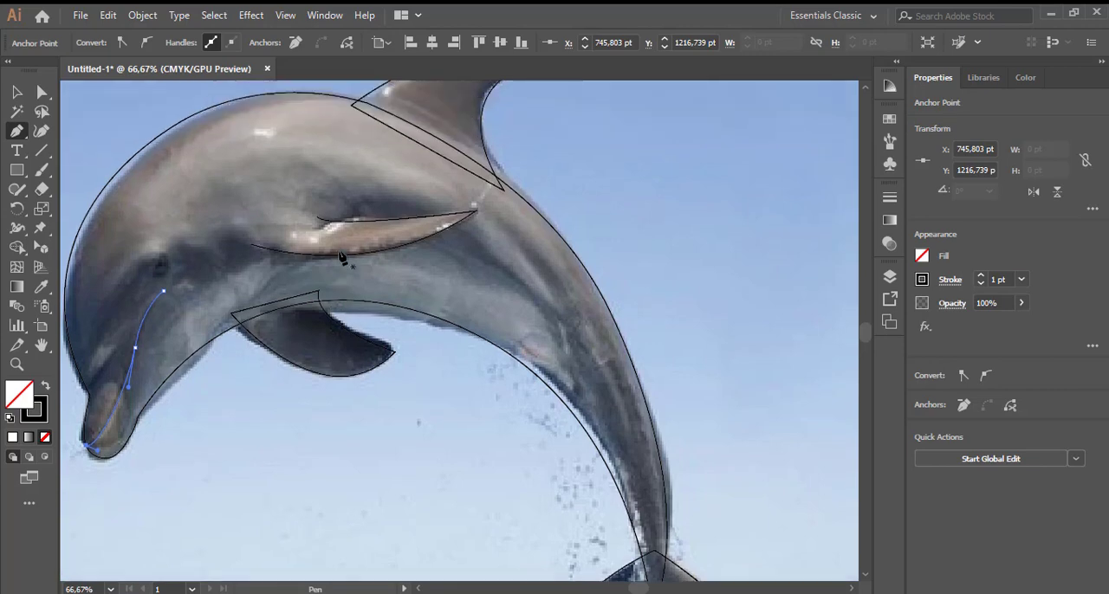
scroll(340, 259, "down", 2)
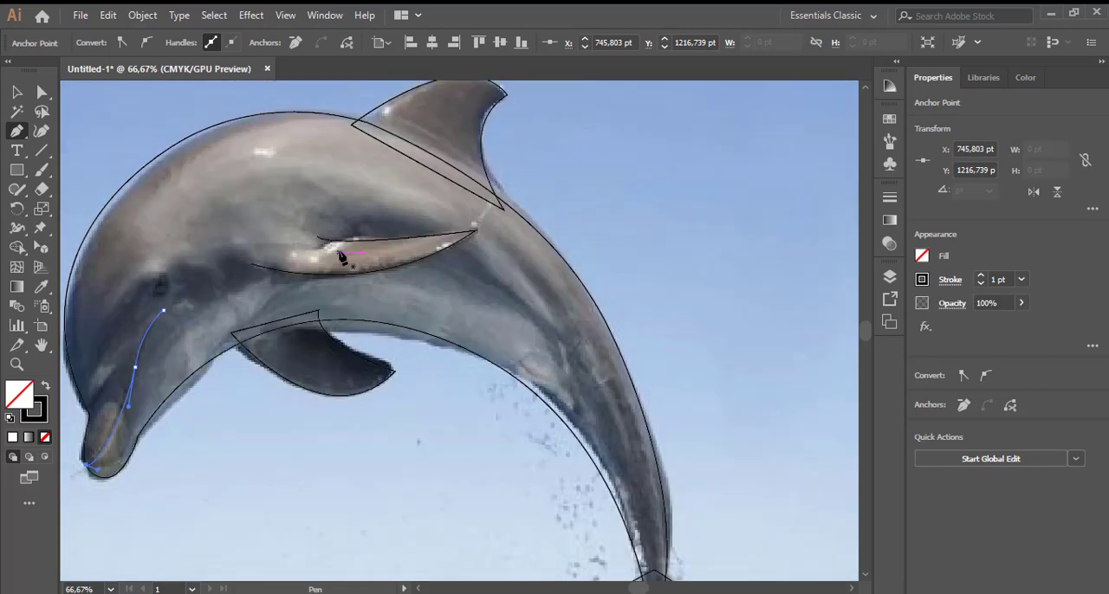
- Delete the dolphin reference photo, keeping only the traced paths
key("v")
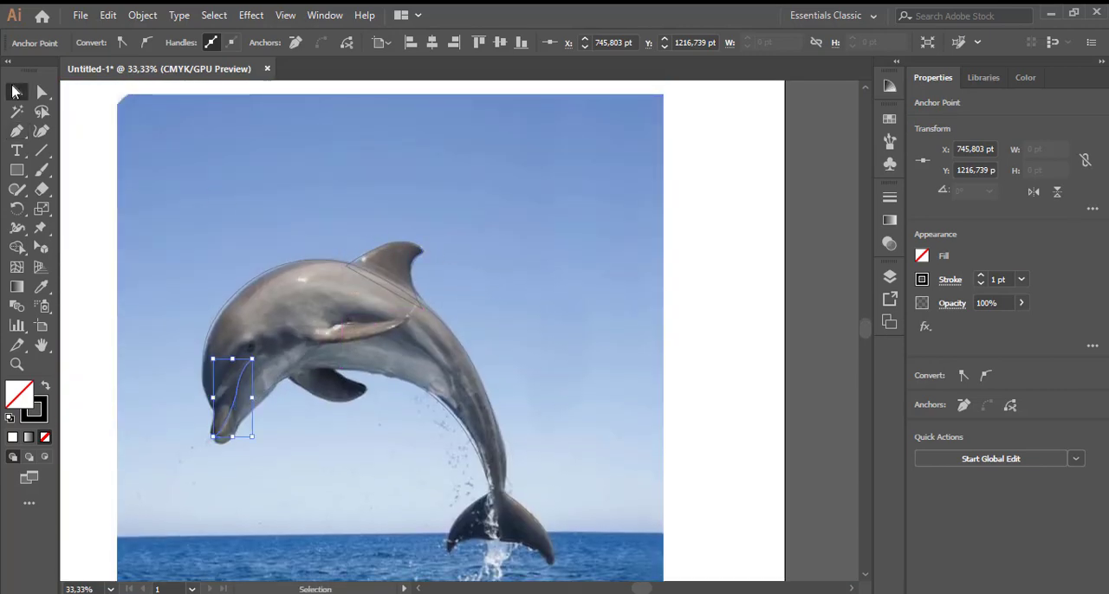
left_click(508, 225)
key("Delete")
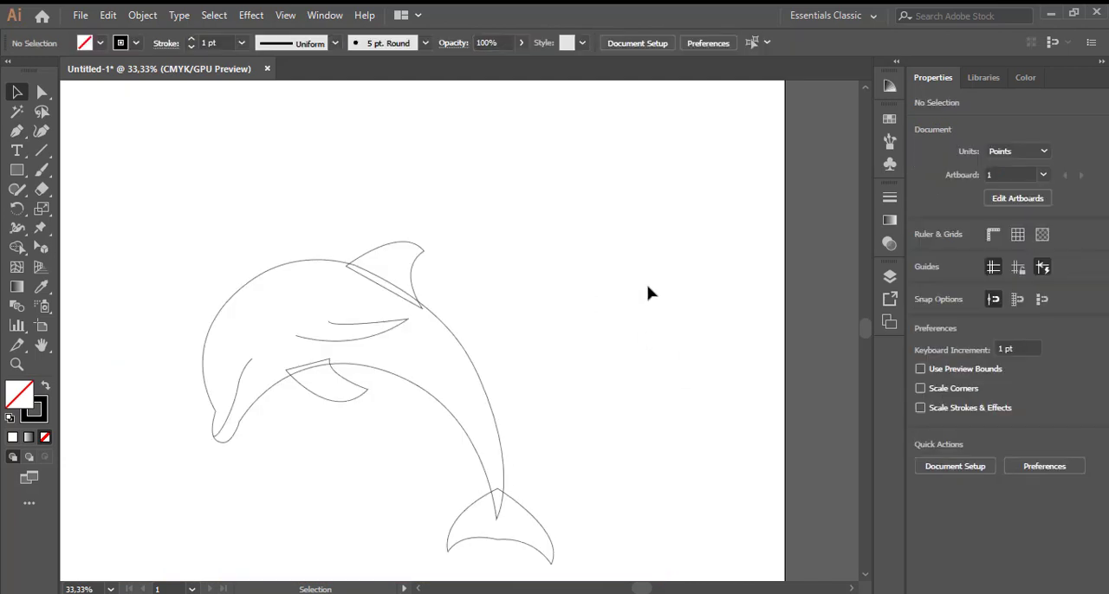
- Unite the body, dorsal fin, lower flipper and tail paths into one outline, leaving out the mouth and side flipper lines
scroll(641, 341, "down", 1)
left_click(477, 350)
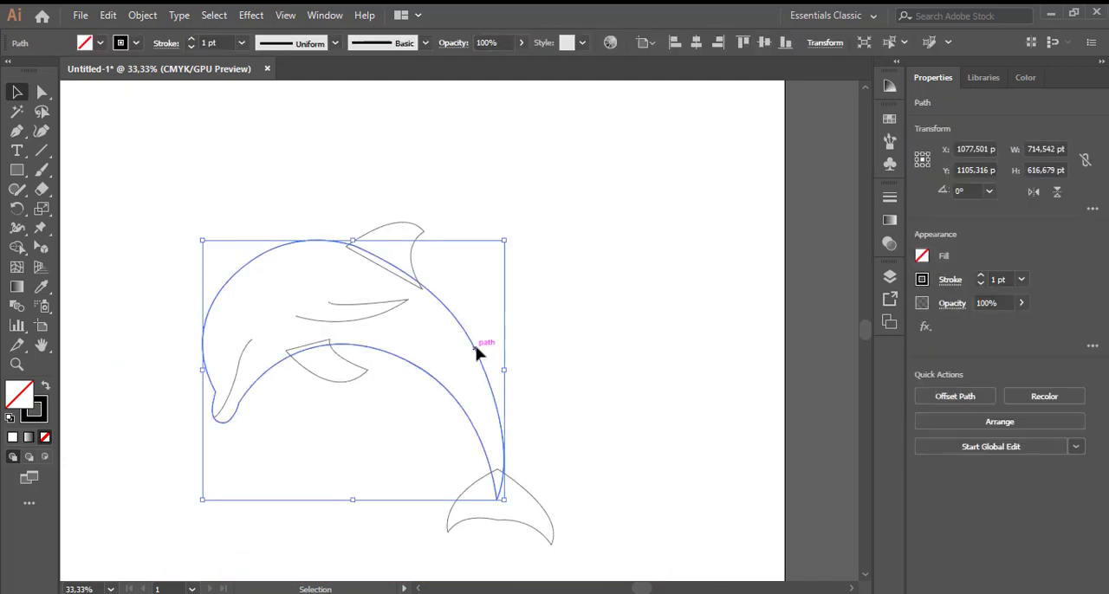
left_click(415, 236, "shift")
left_click(342, 382, "shift")
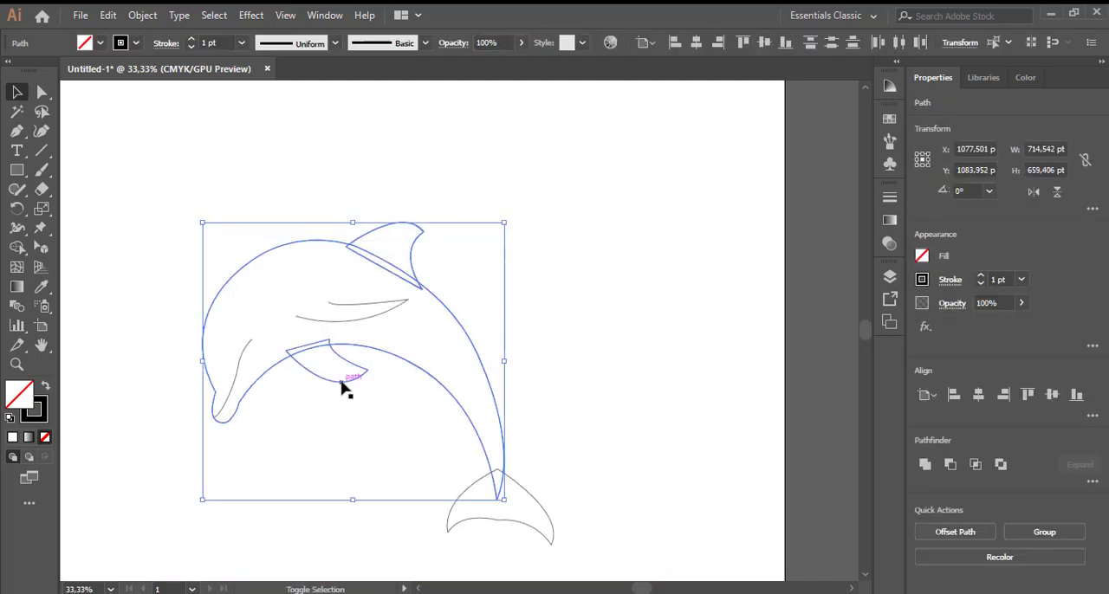
left_click(535, 501, "shift")
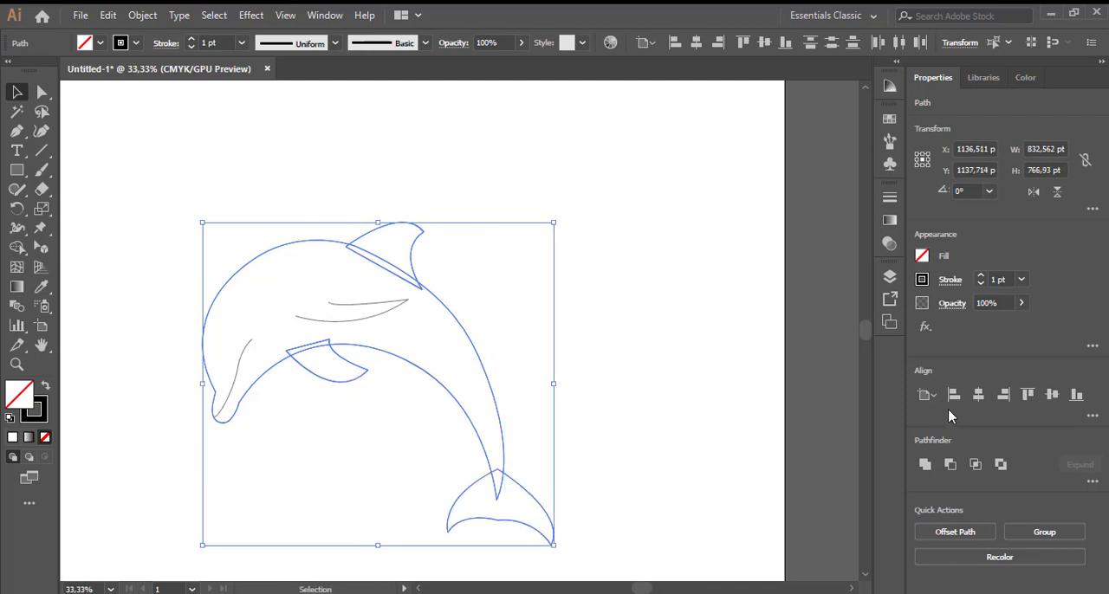
left_click(924, 465)
left_click(652, 360)
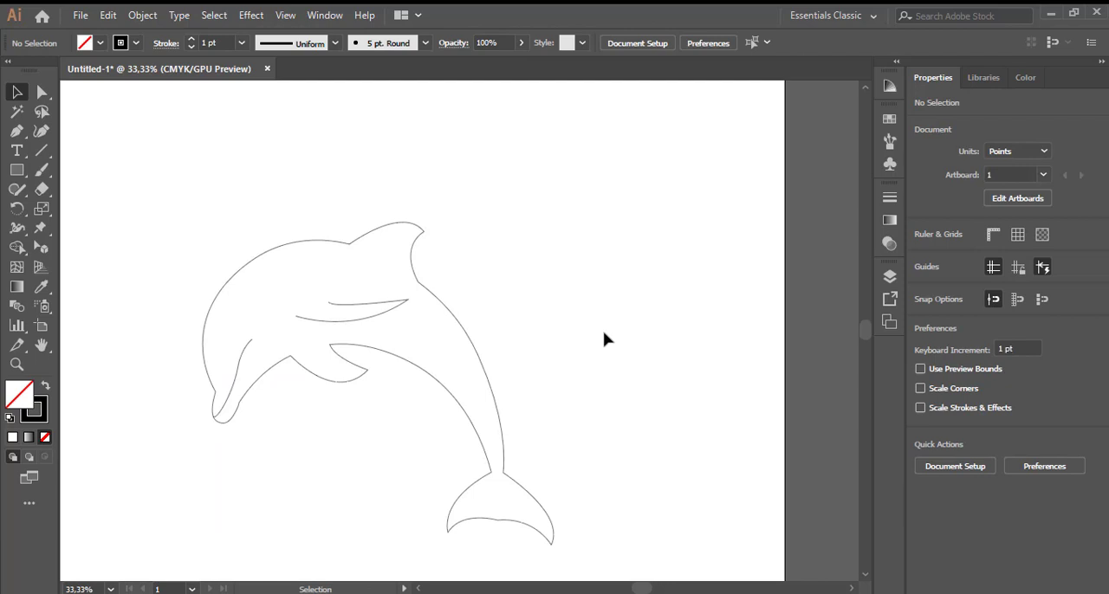
- Fill the united dolphin outline with a light blue swatch
scroll(604, 338, "down", 1)
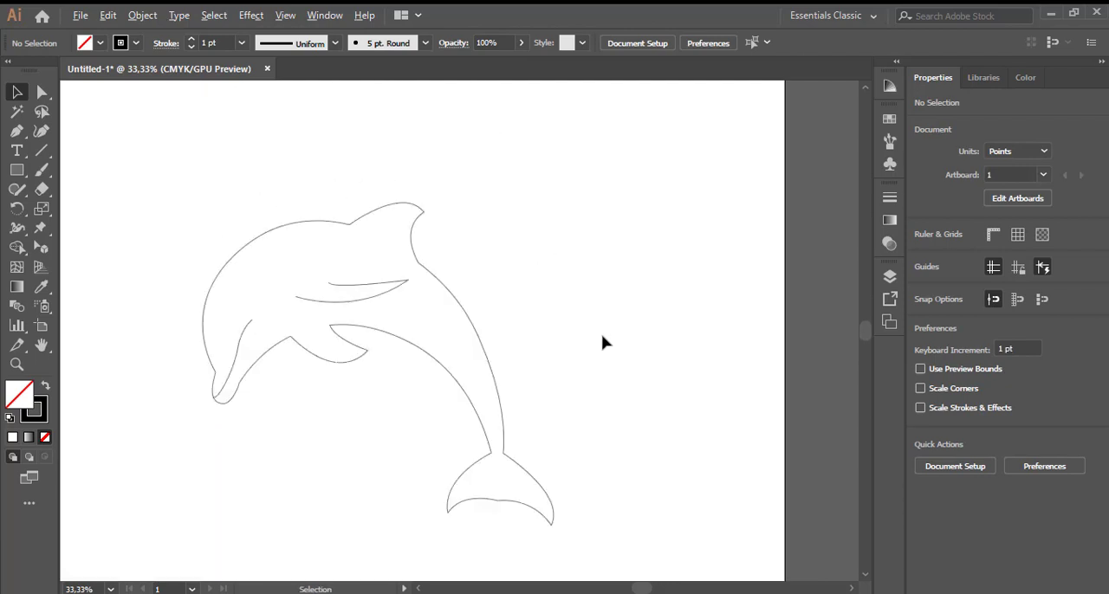
scroll(604, 339, "down", 1)
scroll(604, 338, "up", 1)
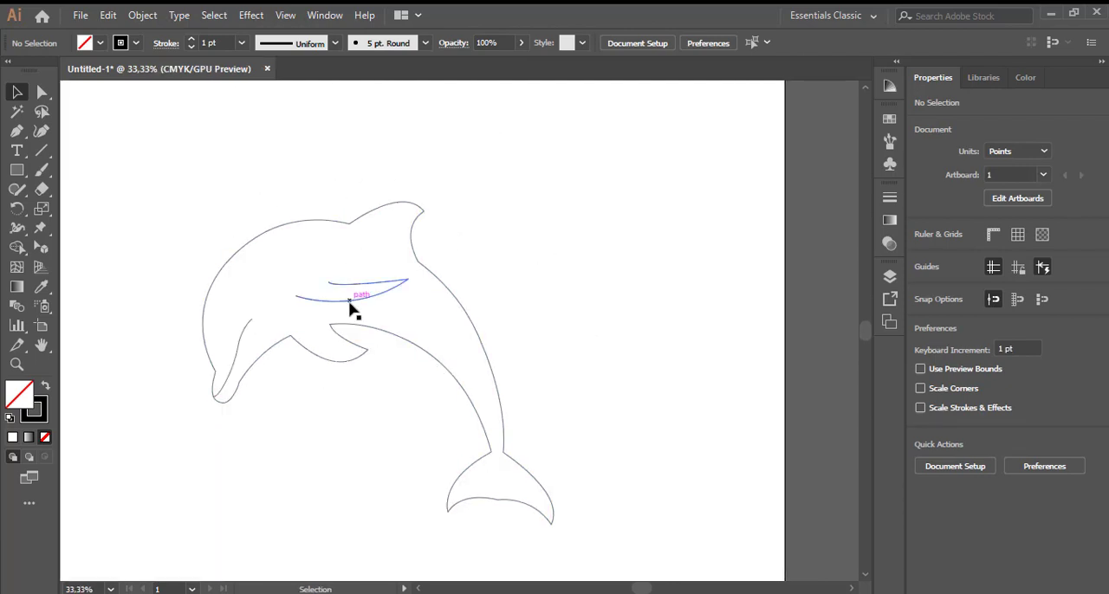
left_click(411, 338)
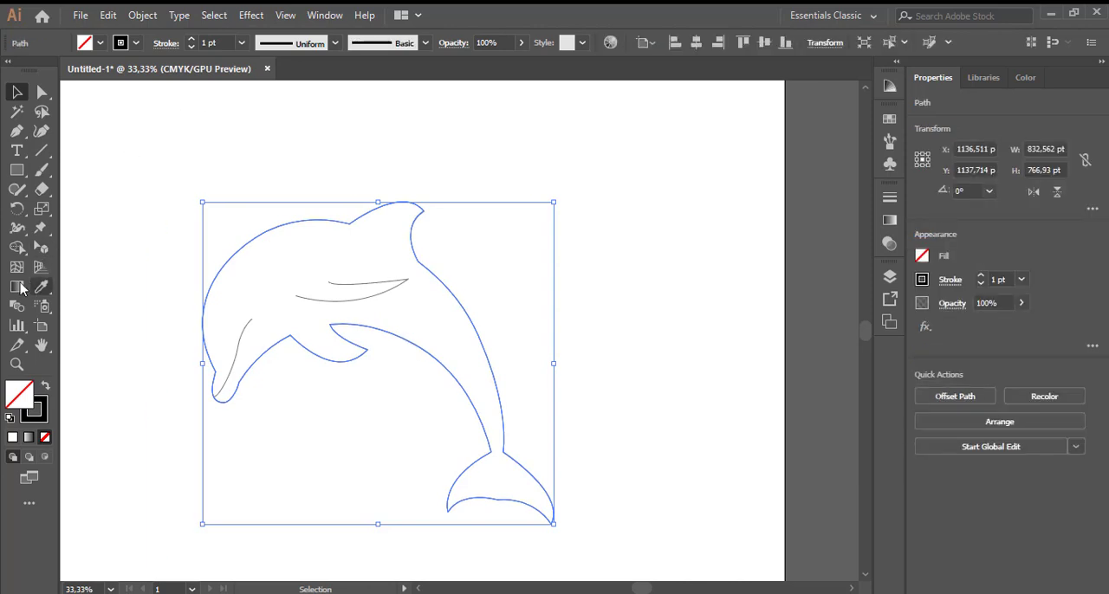
left_click(100, 43)
left_click(113, 83)
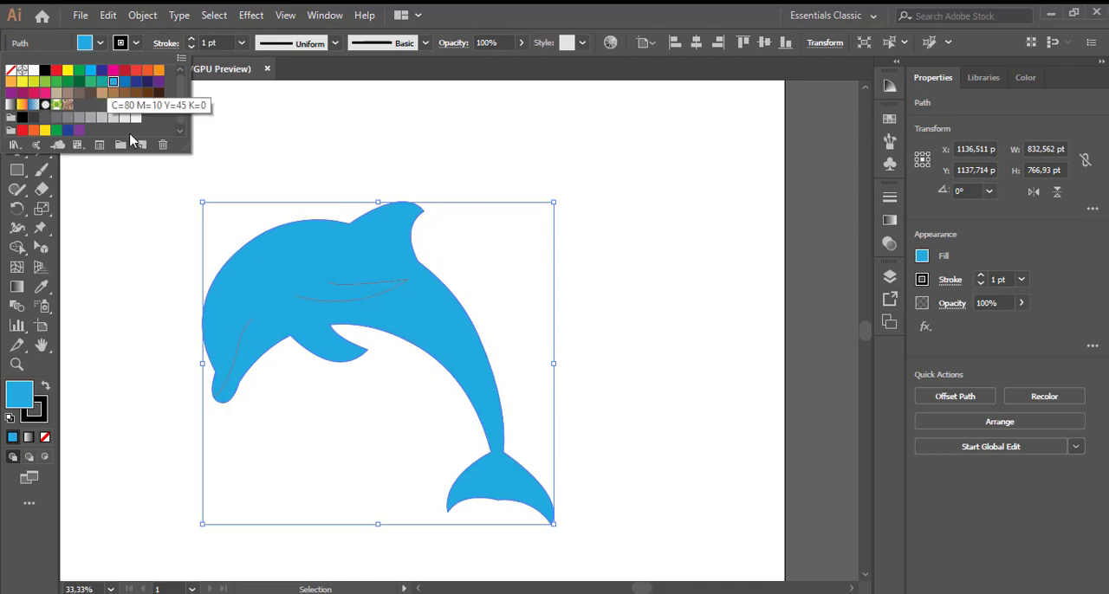
left_click(265, 375)
left_click(304, 442)
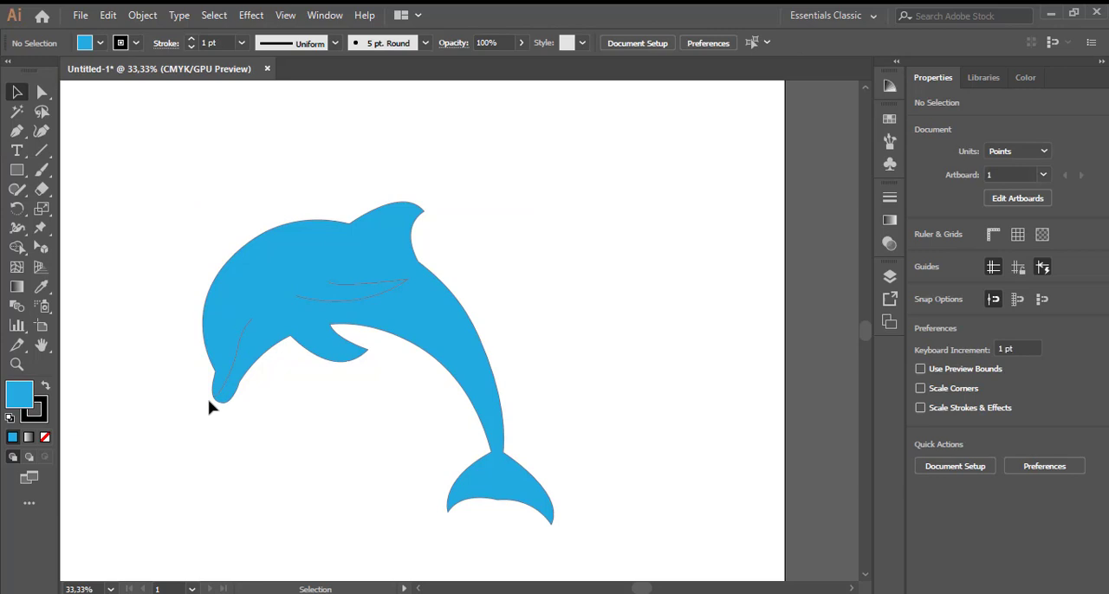
- Apply the elliptical width profile, tapered at both ends, to the mouth line and the side flipper line
left_click(233, 363)
left_click(325, 295, "shift")
left_click(240, 43)
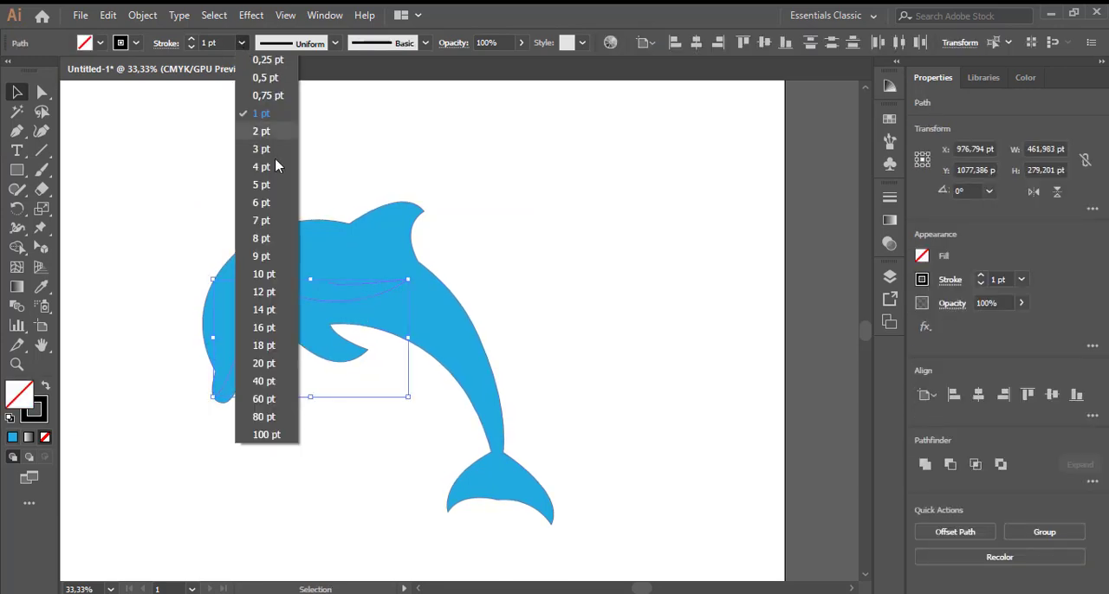
left_click(391, 132)
left_click(336, 44)
left_click(309, 103)
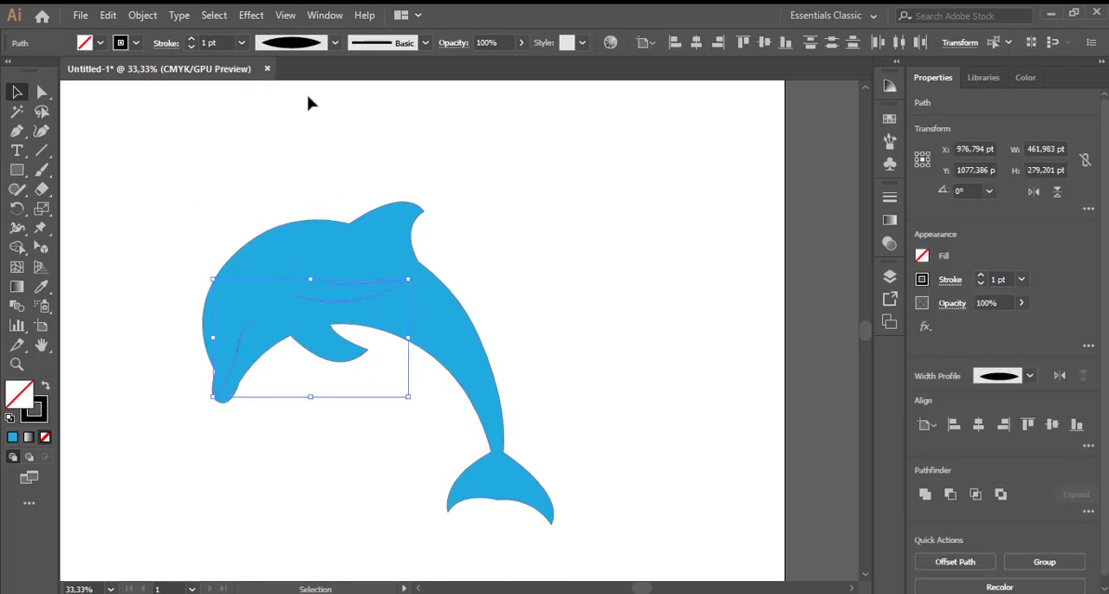
- Try stroke weights of 6 pt and 8 pt on the mouth and side flipper lines
left_click(240, 42)
left_click(266, 208)
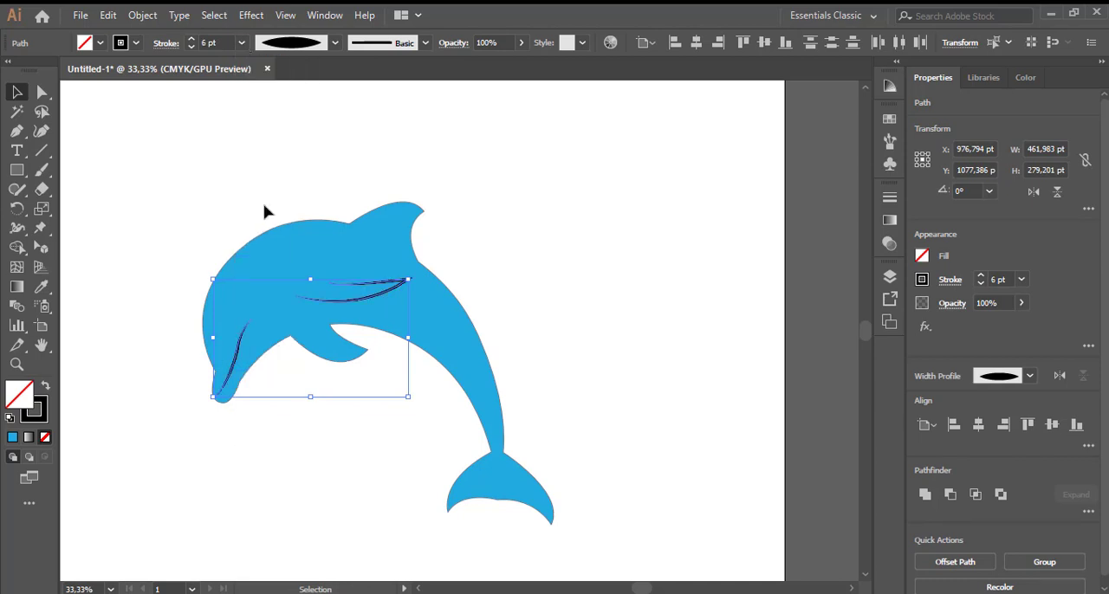
left_click(240, 42)
left_click(266, 241)
left_click(517, 227)
- Remove the stroke from the blue dolphin body by setting its stroke colour to None
scroll(517, 227, "down", 1)
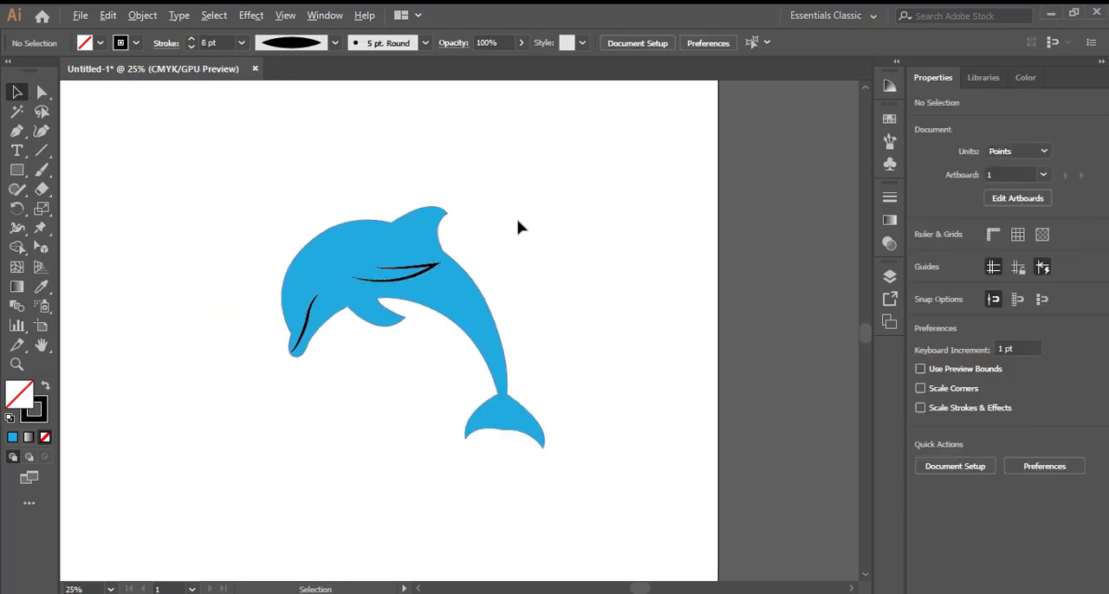
scroll(517, 227, "down", 1)
scroll(520, 228, "up", 2)
left_click(327, 366)
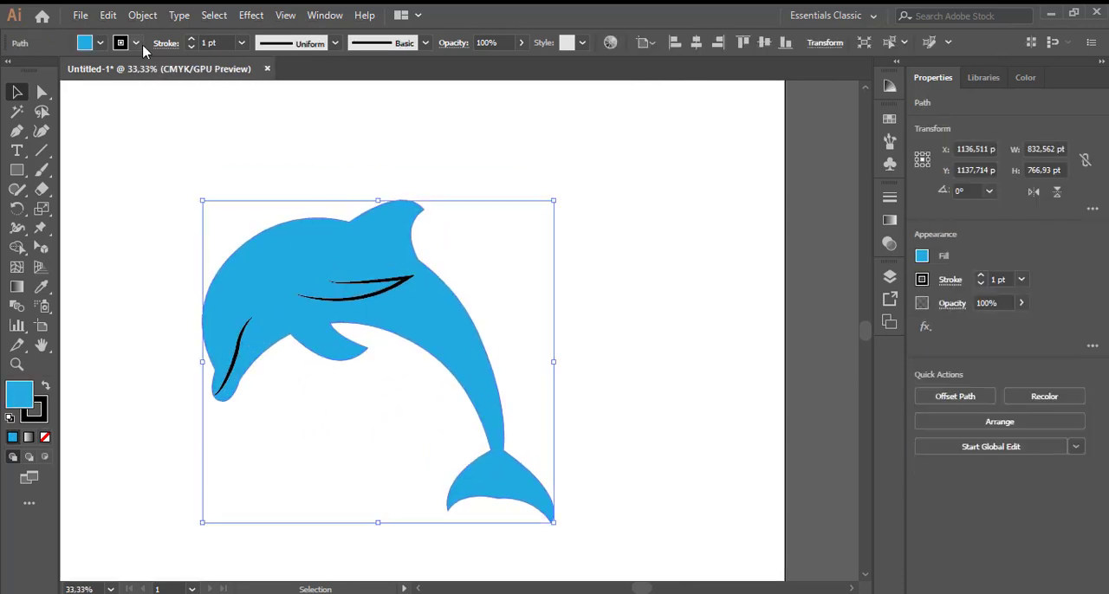
left_click(136, 44)
left_click(15, 75)
left_click(599, 163)
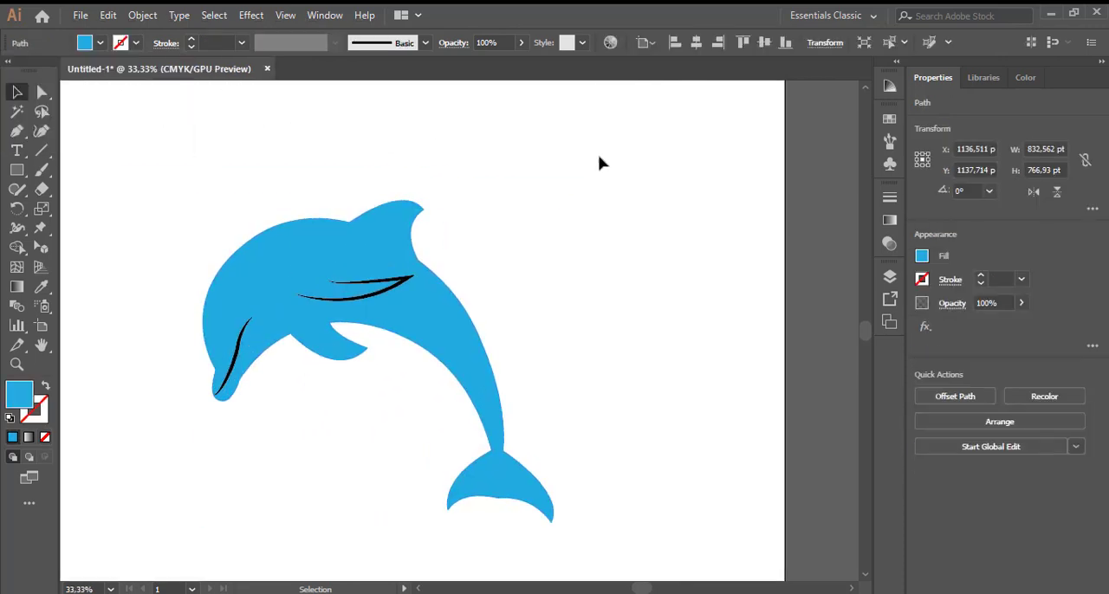
- Reduce the stroke weight of the mouth and side flipper lines to 5 pt
scroll(616, 220, "down", 1)
left_click(409, 281)
left_click(411, 277)
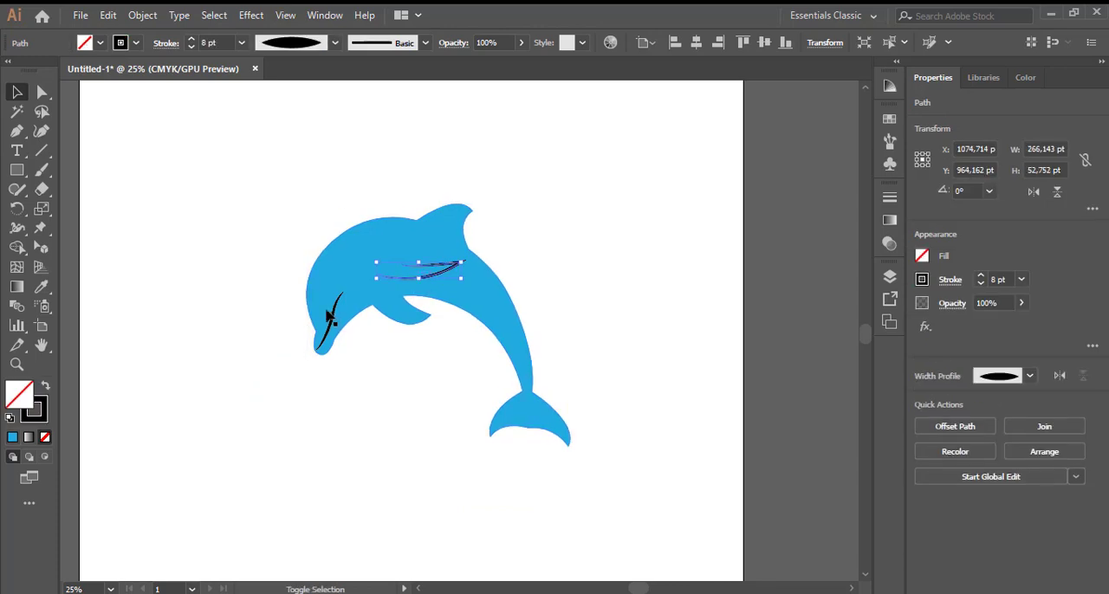
left_click(330, 314, "shift")
left_click(241, 42)
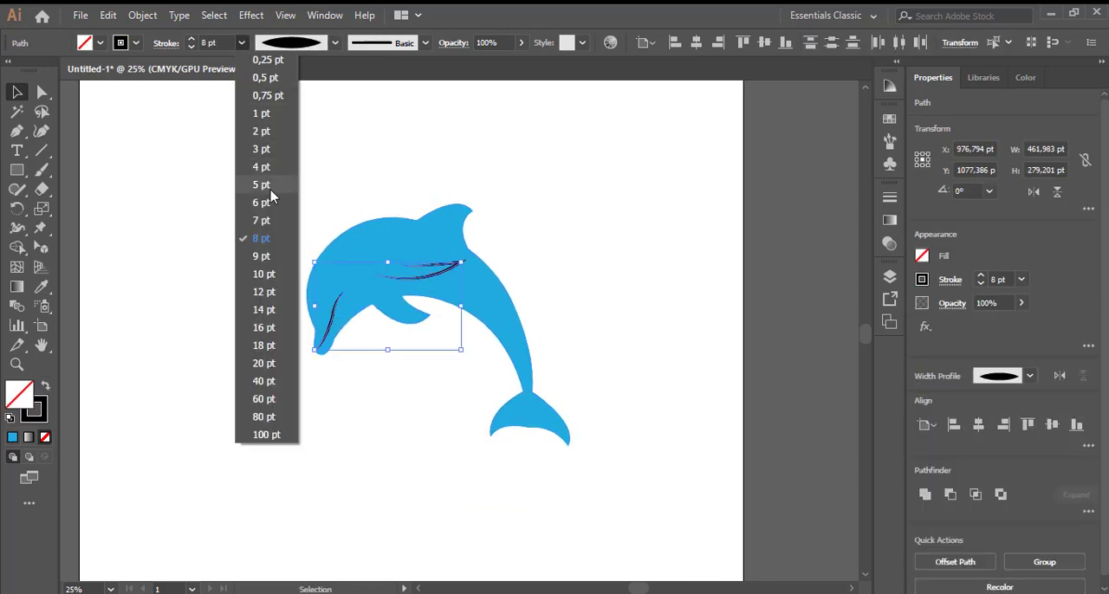
left_click(269, 192)
left_click(546, 192)
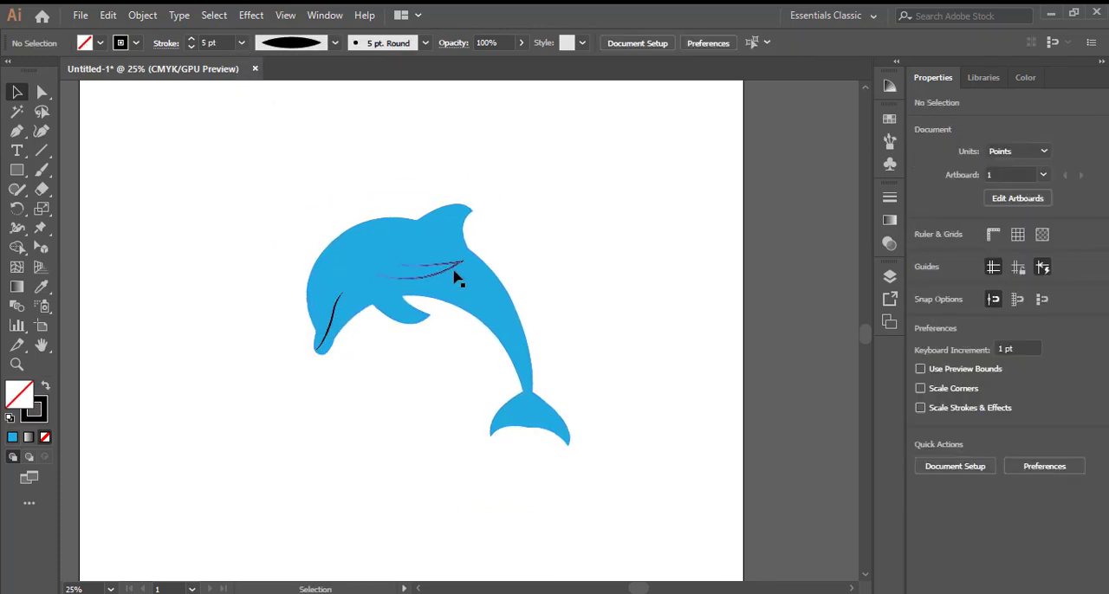
- Set the stroke weight of the mouth and side flipper lines to 3 pt
left_click(455, 276)
left_click(337, 315, "shift")
left_click(241, 42)
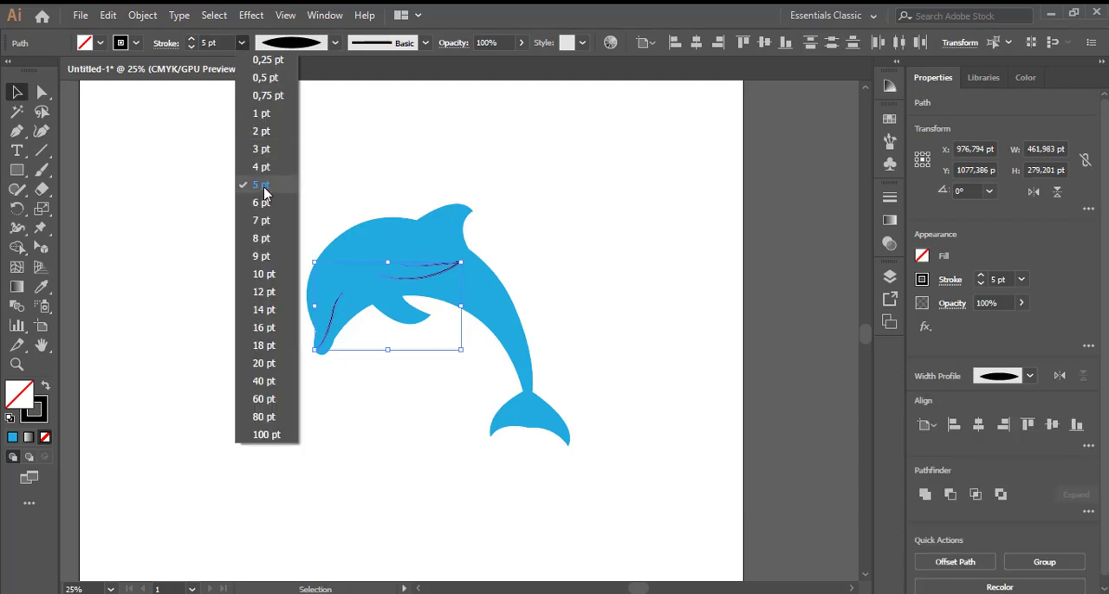
left_click(265, 158)
left_click(534, 213)
scroll(505, 256, "up", 3)
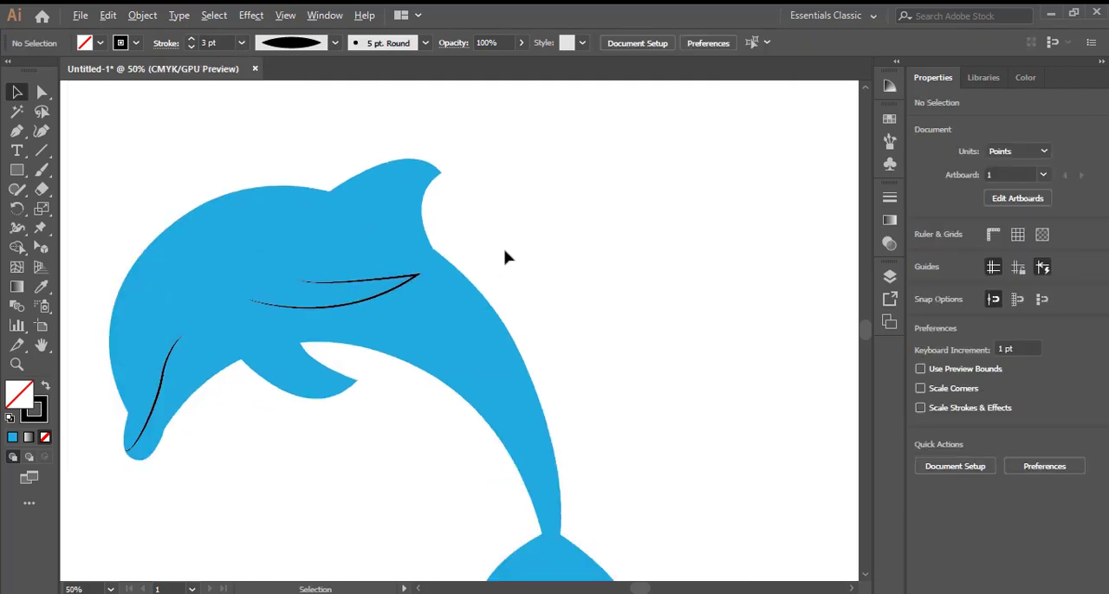
scroll(548, 245, "down", 5)
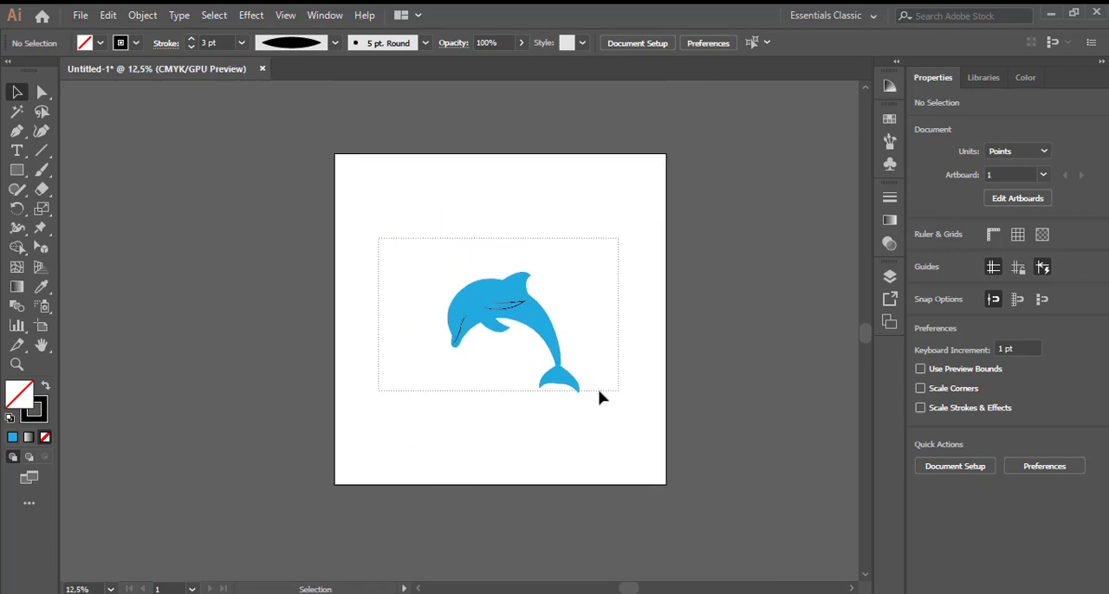
- Select the whole dolphin drawing and move it to the middle of the artboard
left_click_drag(602, 397, 594, 390)
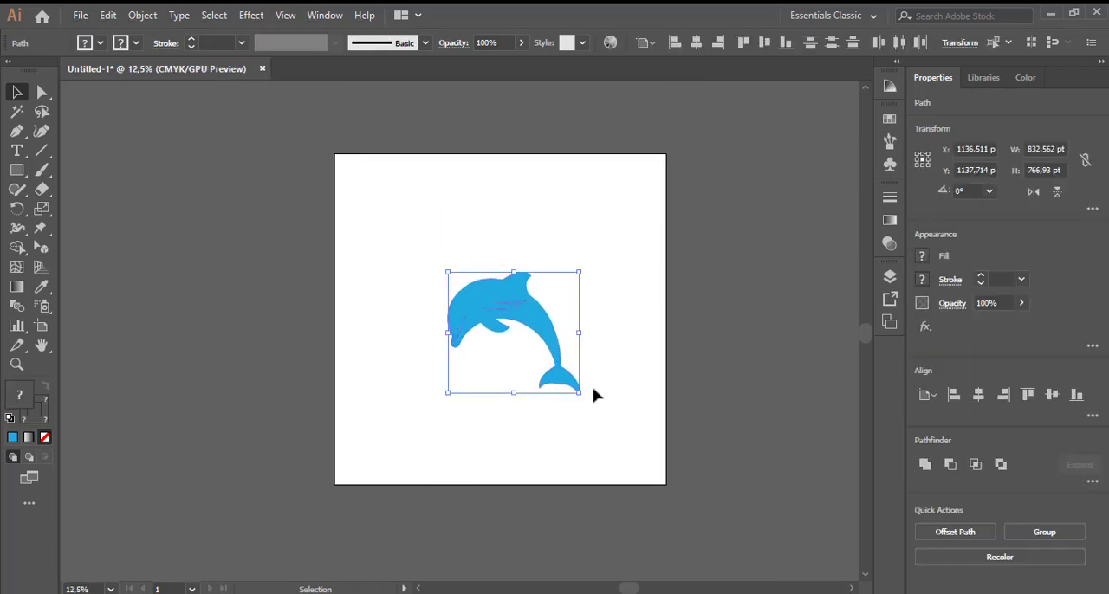
left_click_drag(533, 322, 519, 298)
left_click(523, 315)
- Examine the dolphin's body outline, fins and tapered detail lines up close
scroll(515, 323, "up", 3)
scroll(520, 329, "up", 2)
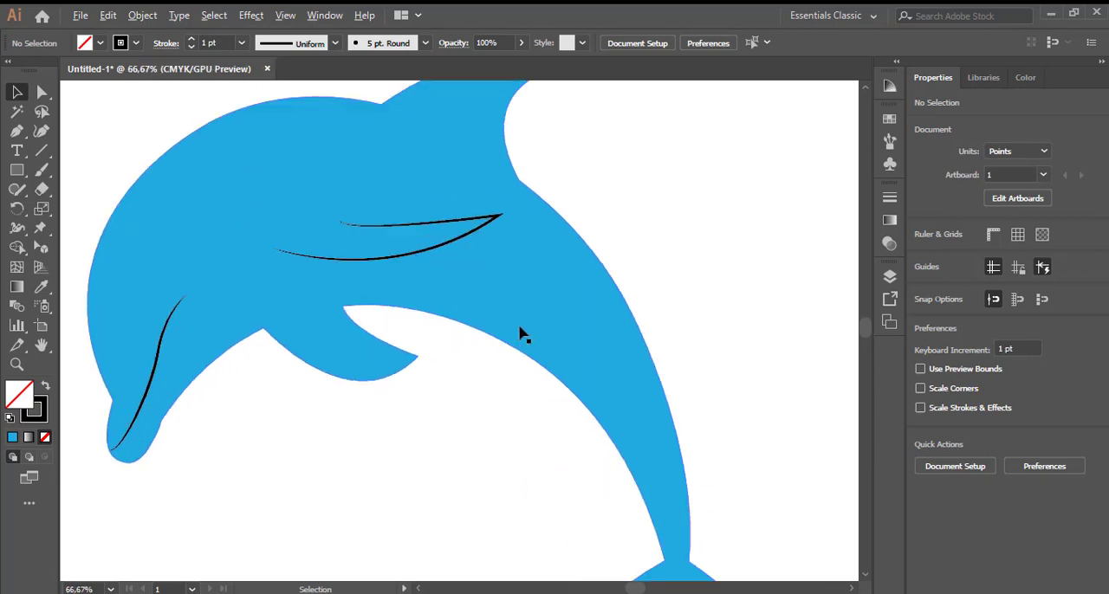
scroll(519, 329, "down", 1)
scroll(524, 330, "down", 2)
scroll(524, 330, "down", 3)
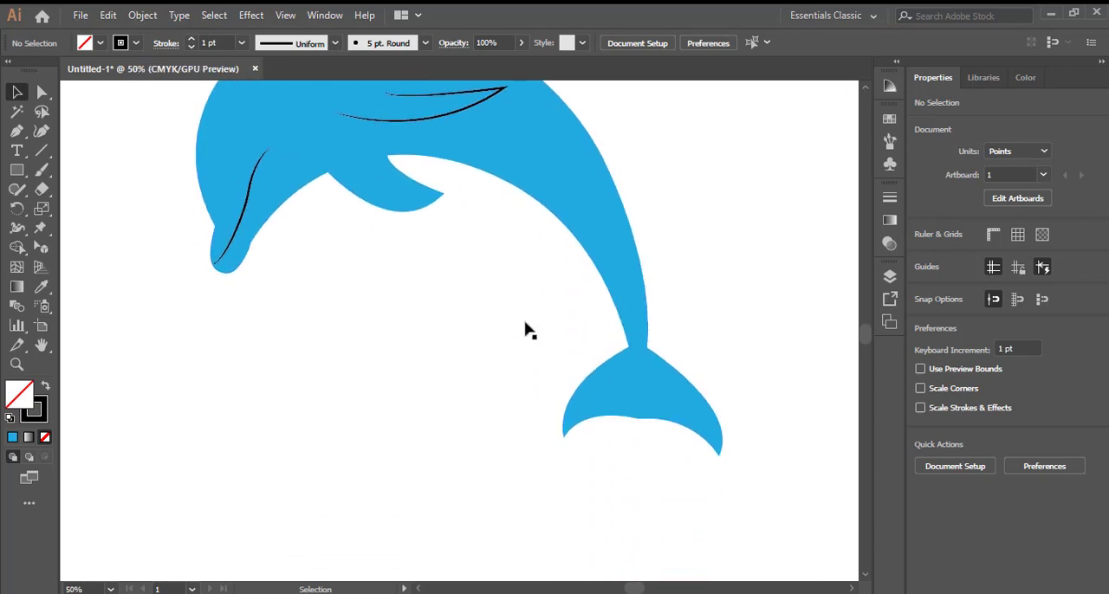
scroll(525, 330, "up", 4)
scroll(525, 330, "up", 2)
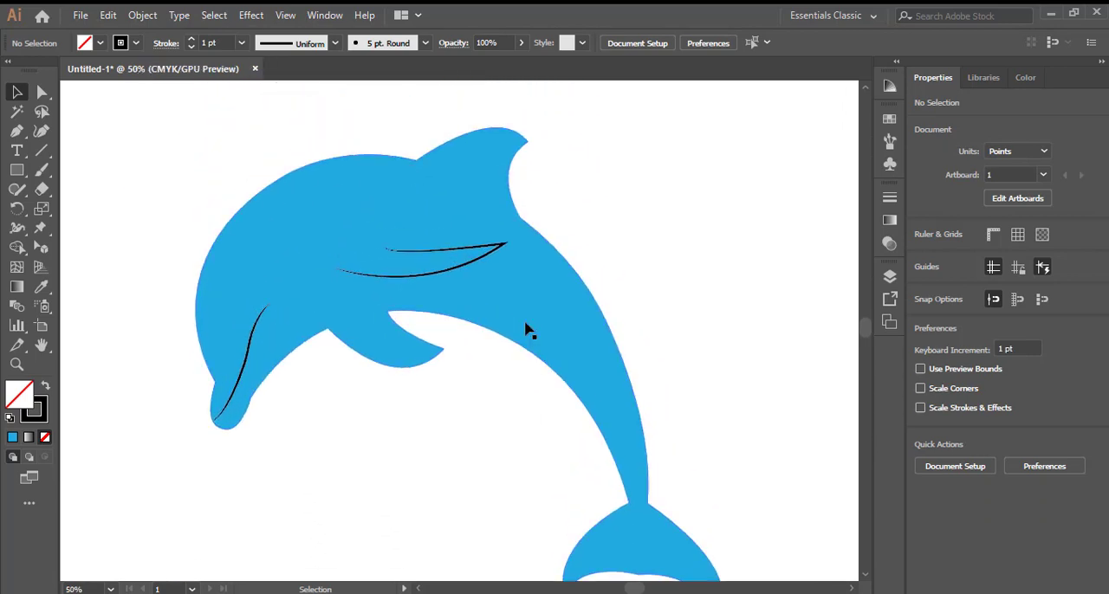
scroll(525, 330, "down", 2)
scroll(525, 330, "up", 2)
scroll(525, 330, "down", 2)
scroll(525, 330, "up", 2)
scroll(525, 330, "down", 2)
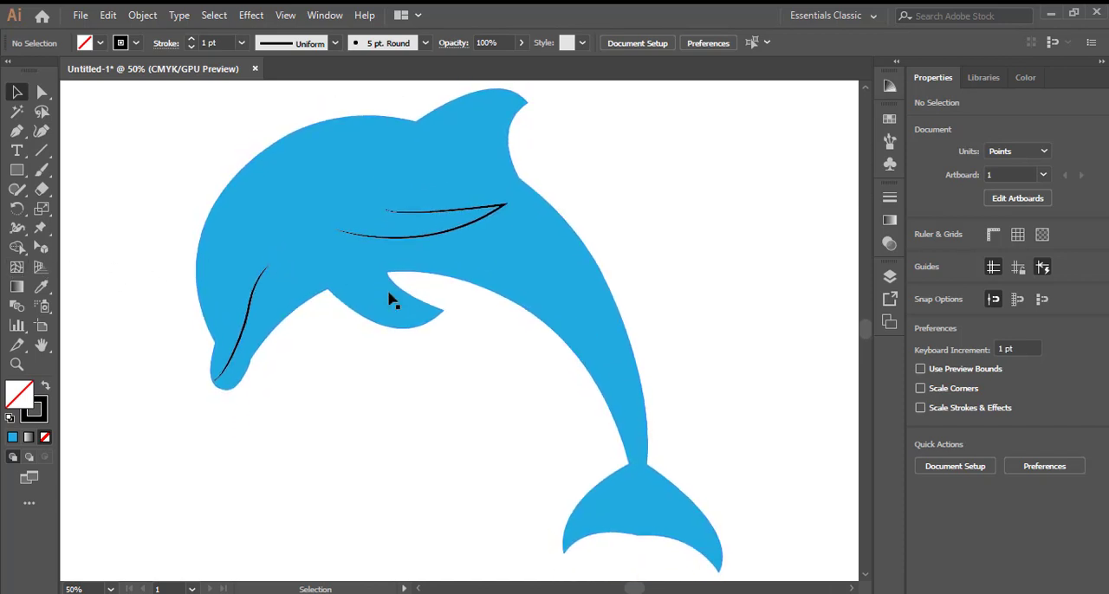
- Draw a circle about 125 pt in diameter on the empty canvas below the dolphin's snout
left_click(17, 132)
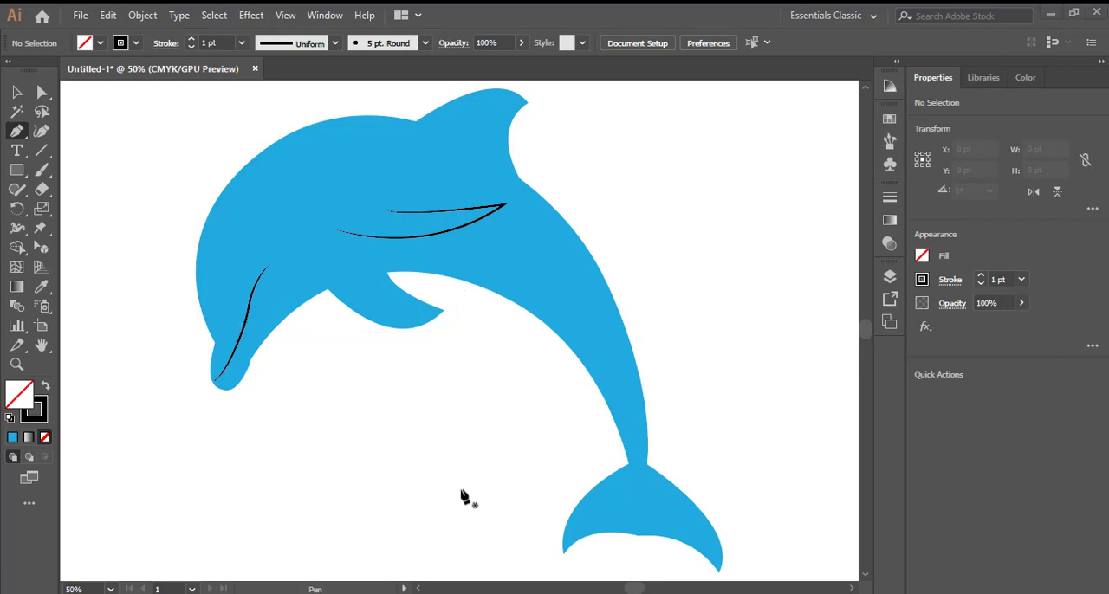
left_click_drag(18, 179, 71, 208)
left_click_drag(235, 425, 317, 503)
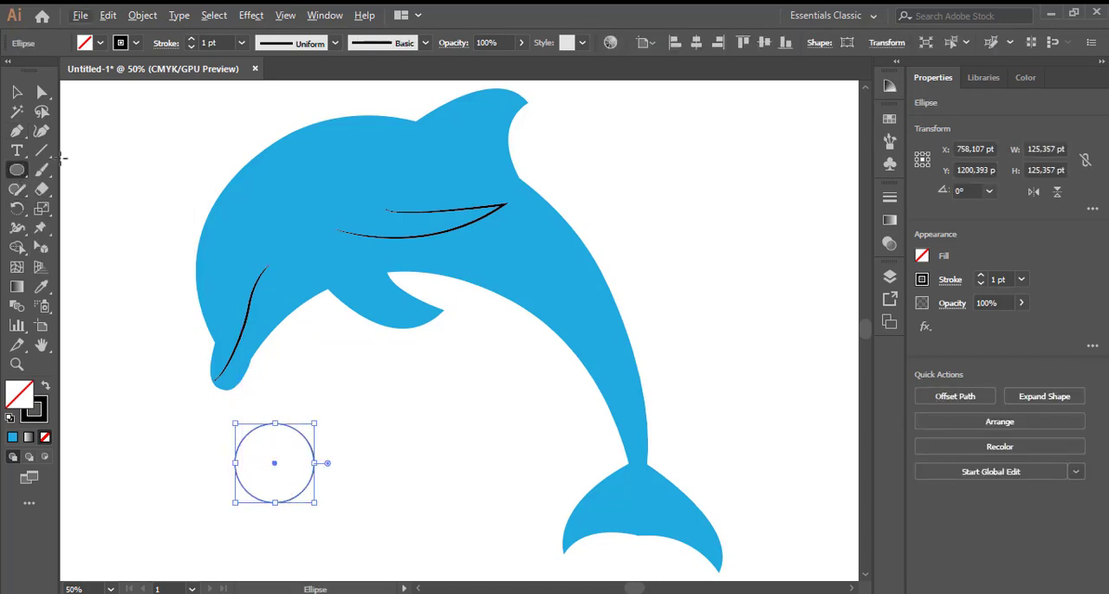
- Add a smaller circle about 80 pt in diameter inside the large circle, nearly concentric with it
key("v")
left_click_drag(304, 499, 318, 506)
left_click_drag(261, 443, 313, 506)
scroll(280, 483, "up", 1)
scroll(280, 483, "up", 1)
left_click(448, 424)
left_click_drag(332, 460, 337, 458)
left_click(277, 476)
left_click(317, 509)
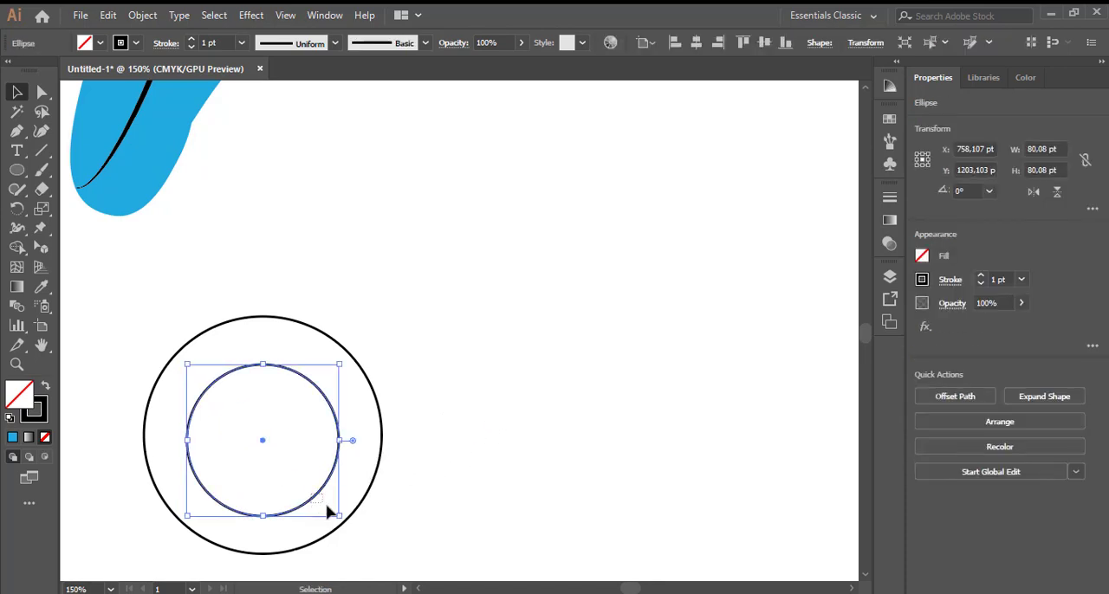
- Copy the inner circle and shrink the copies into two small highlight circles inside it, the smaller about 10 pt wide
left_click_drag(331, 482, 352, 494)
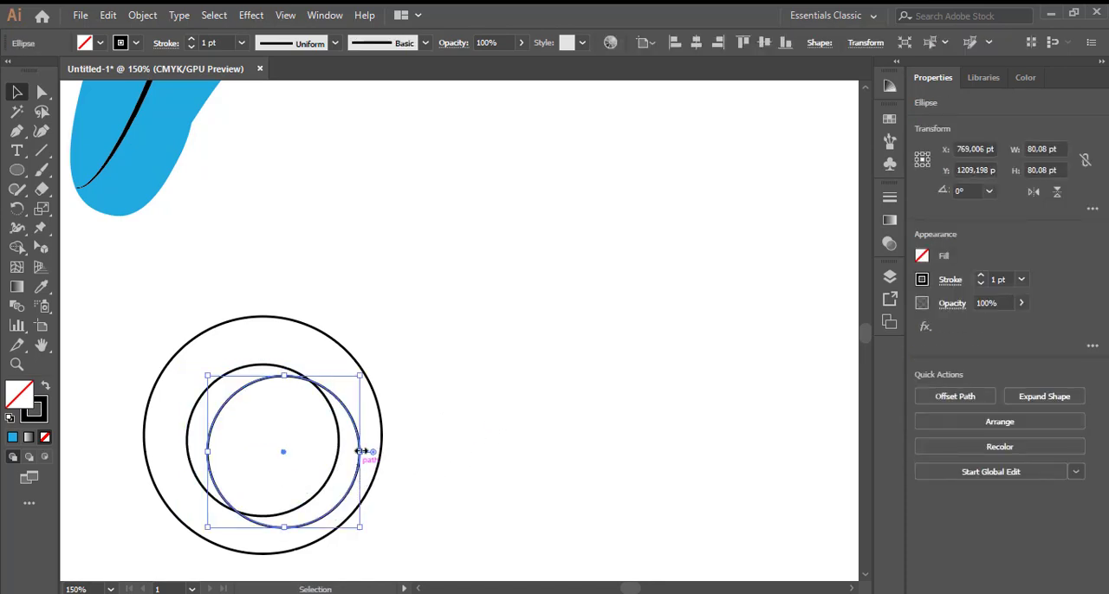
left_click_drag(358, 379, 294, 396)
left_click(312, 502)
left_click(411, 400)
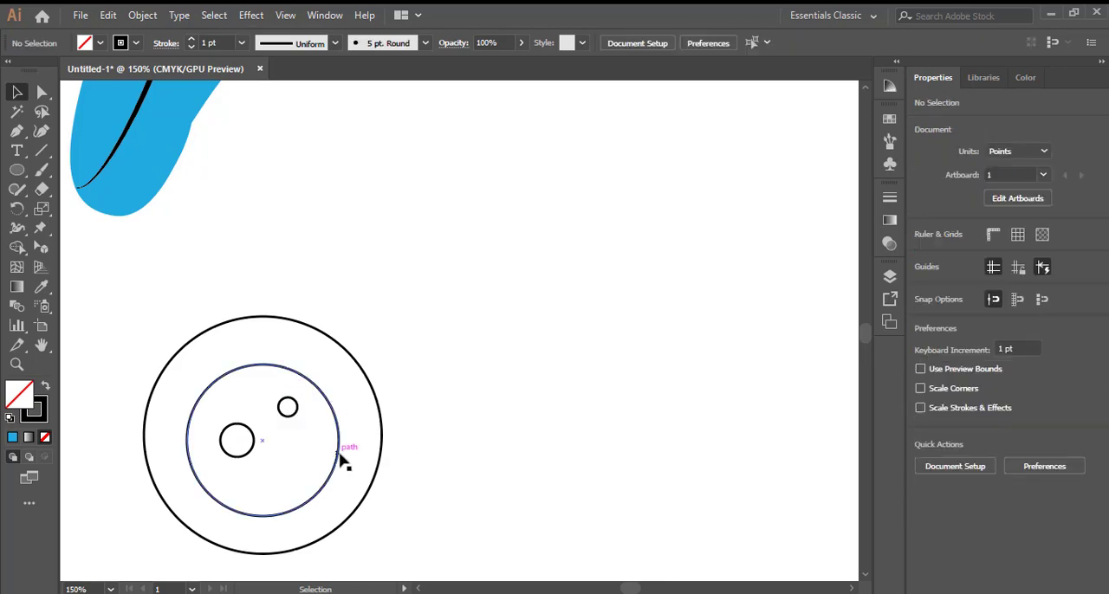
- Try to fill the 80 pt inner circle with black
left_click(338, 453)
left_click(101, 44)
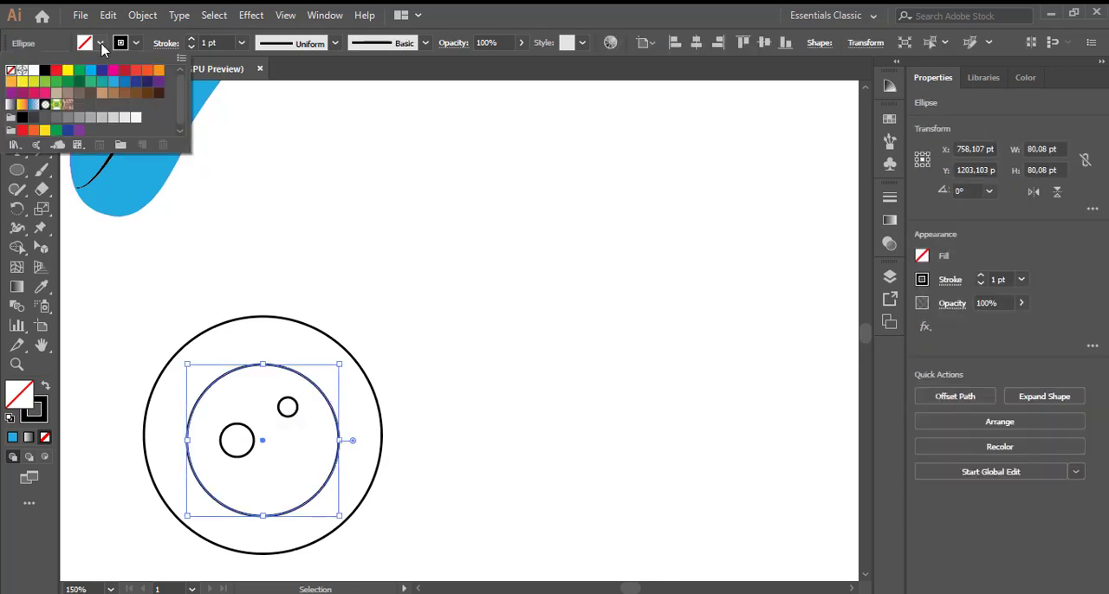
left_click(46, 71)
left_click(270, 396)
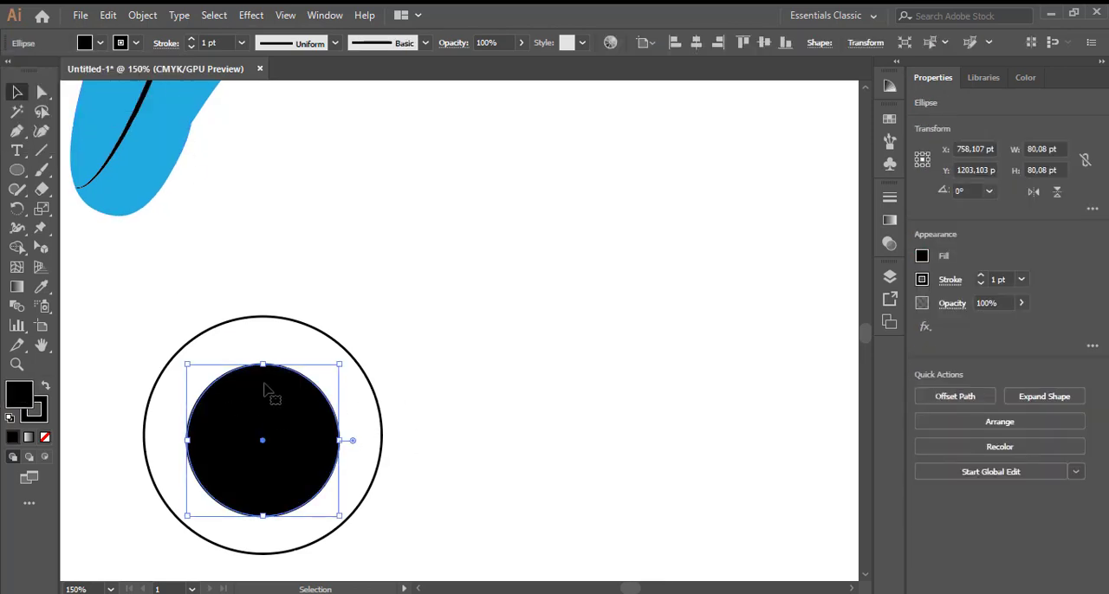
key("ctrl+z")
- Bring the two small highlight circles to the front of the stacking order
left_click(277, 409)
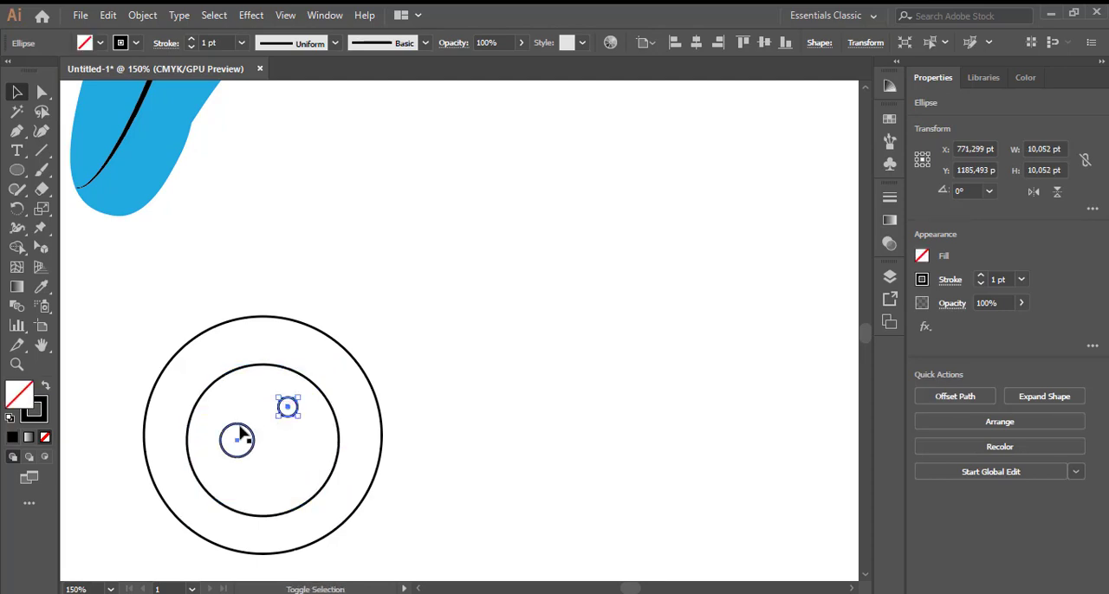
left_click(240, 425, "shift")
right_click(239, 427)
mouse_move(312, 344)
left_click(471, 347)
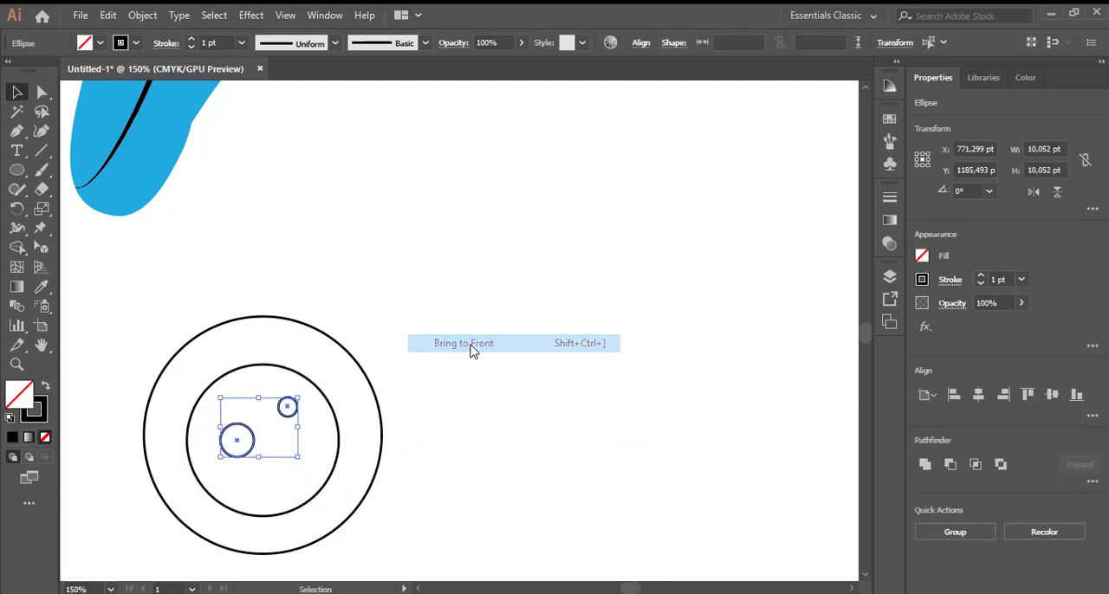
left_click(323, 418)
left_click(331, 411)
- Fill both small highlight circles with white and set their stroke to None
left_click(292, 411)
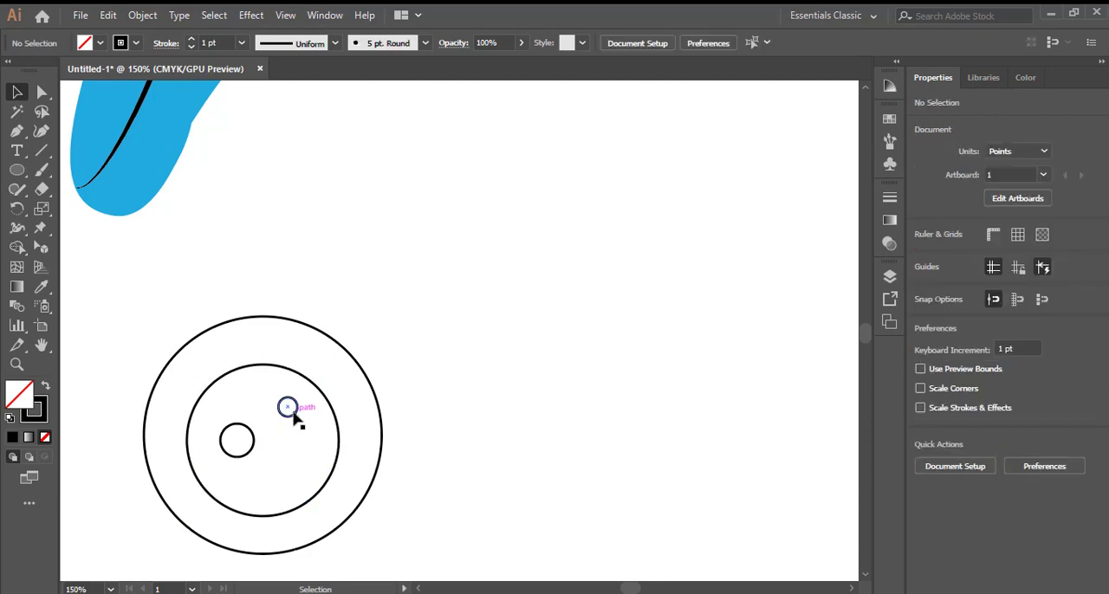
left_click(294, 415)
left_click(251, 440, "shift")
left_click(101, 44)
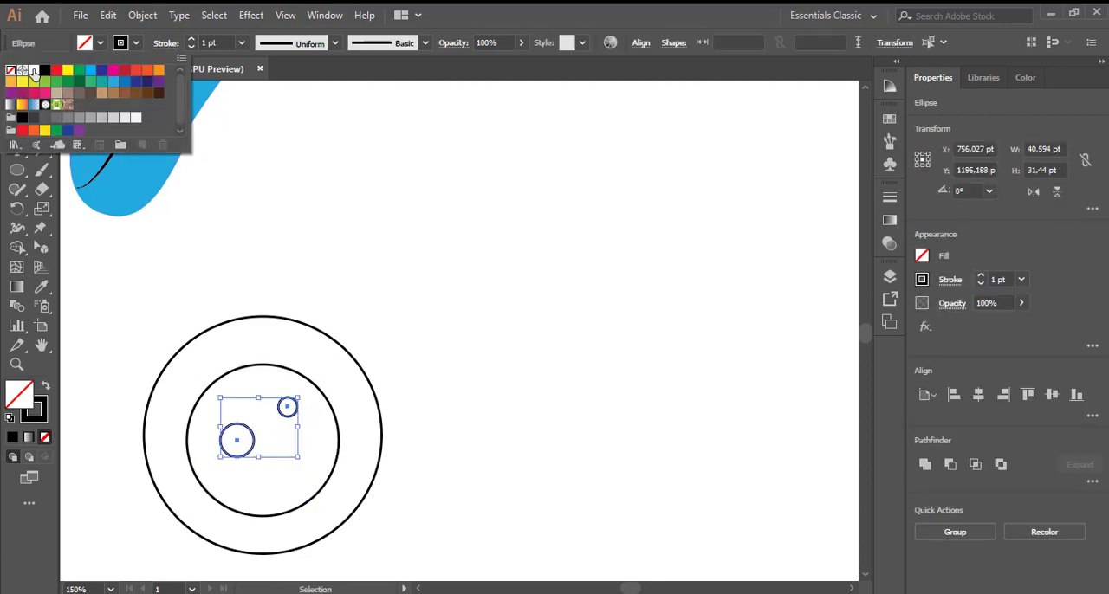
left_click(32, 69)
left_click(100, 43)
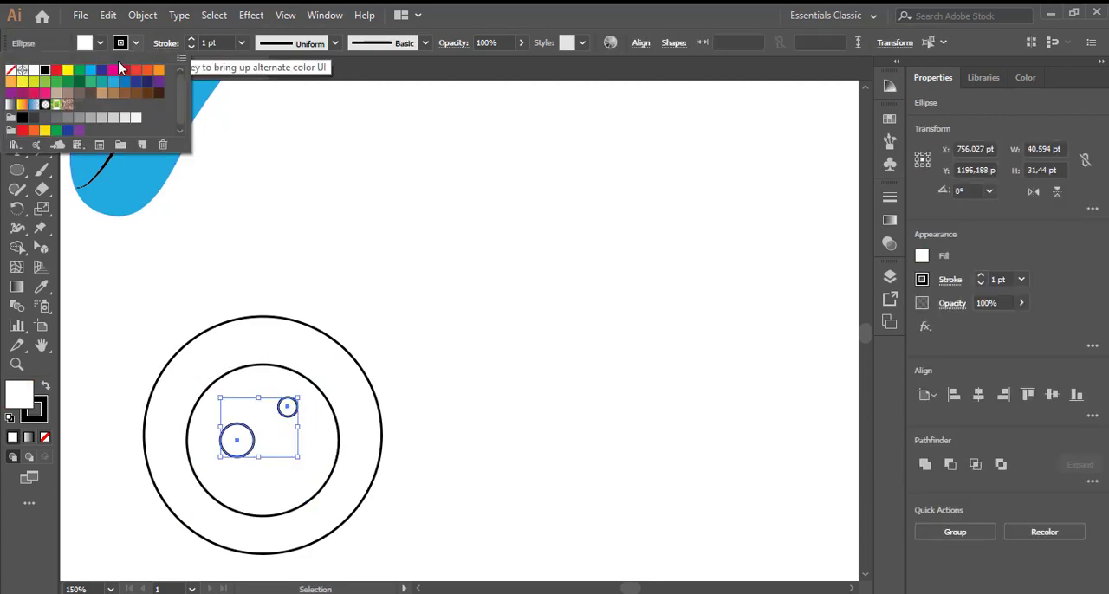
left_click(11, 73)
- Fill the 80 pt circle behind the highlights with black
left_click(334, 409)
left_click(336, 415)
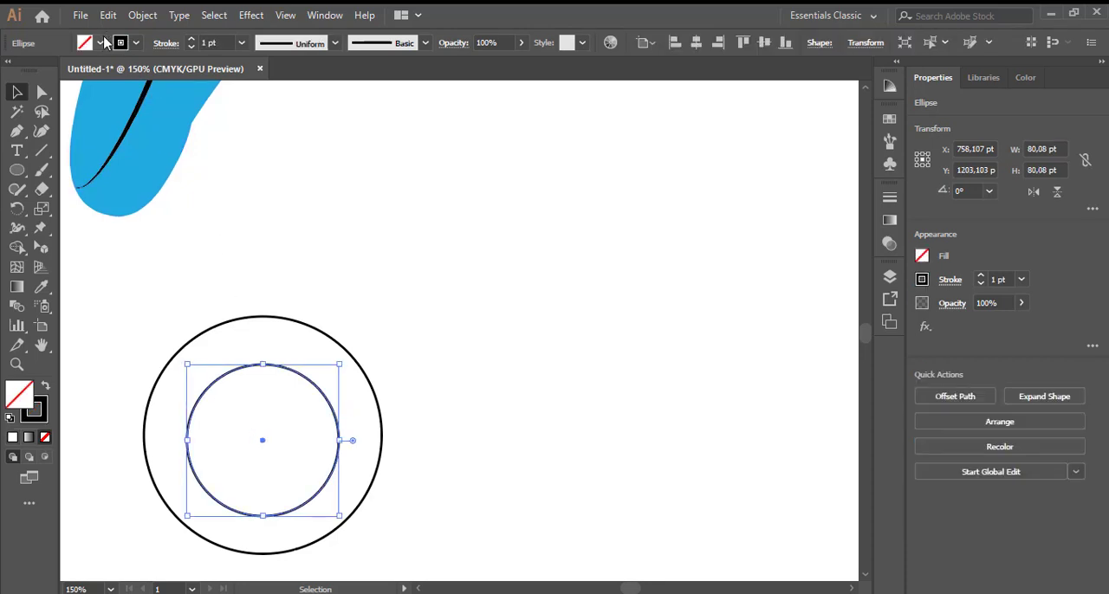
left_click(101, 43)
left_click(46, 75)
left_click(465, 297)
left_click(459, 381)
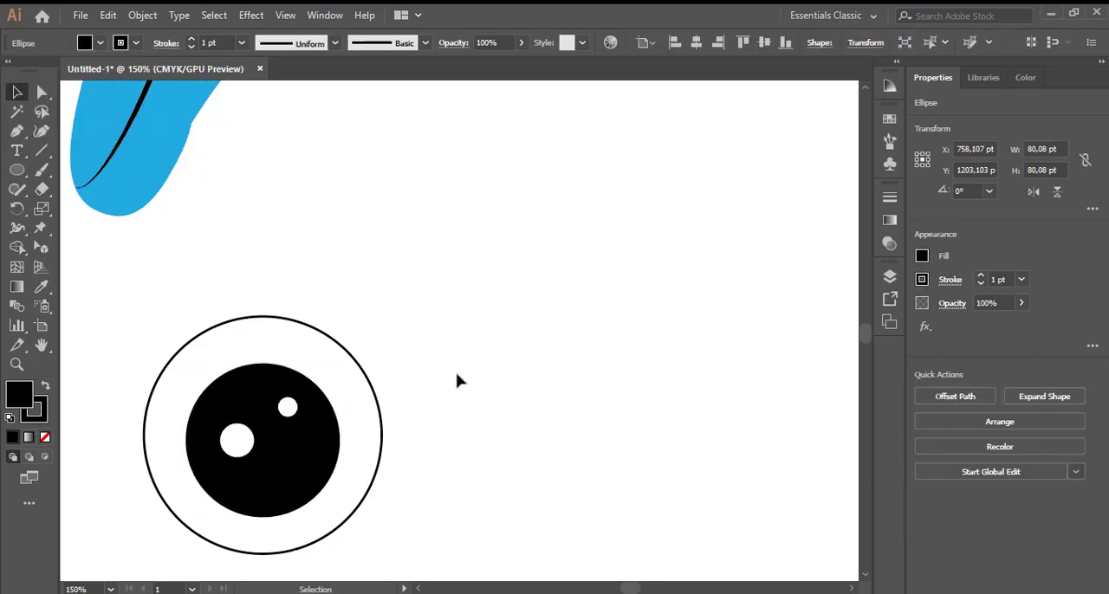
- Shrink the outer circle to about 90 by 87 pt so it closely rings the black pupil
left_click(382, 434)
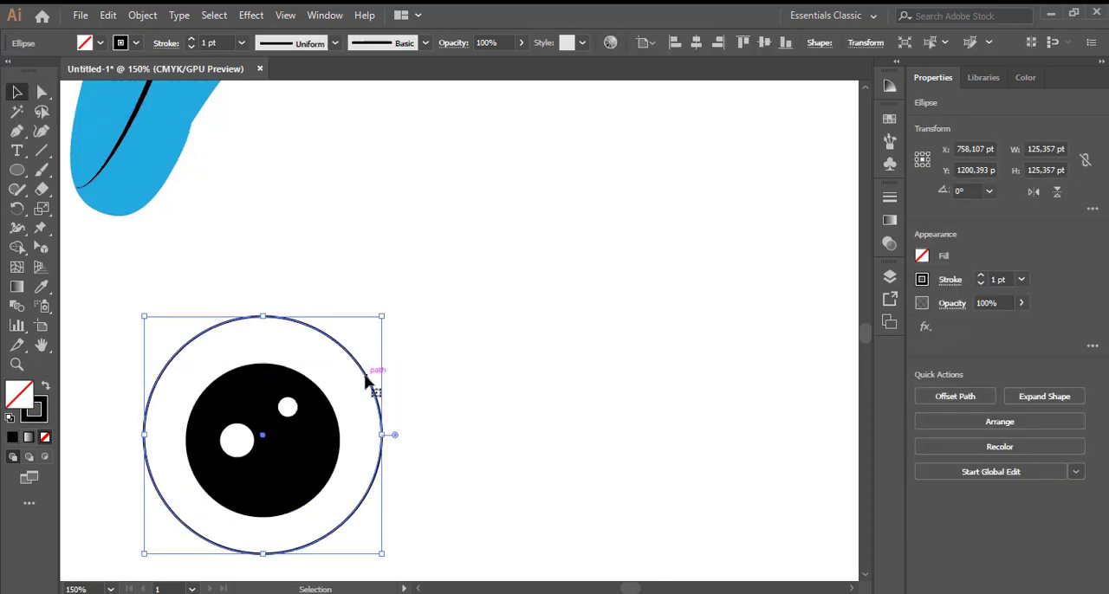
key("ctrl+c")
key("ctrl+f")
key("alt")
left_click_drag(382, 555, 368, 532)
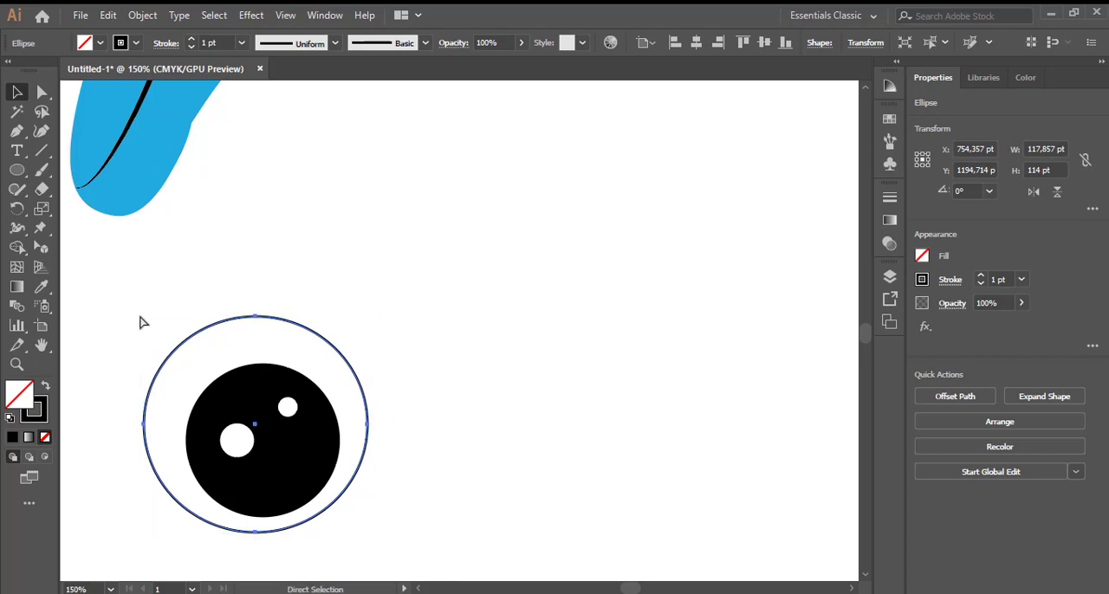
left_click_drag(144, 317, 177, 342)
left_click_drag(368, 344, 349, 346)
left_click_drag(265, 347, 264, 356)
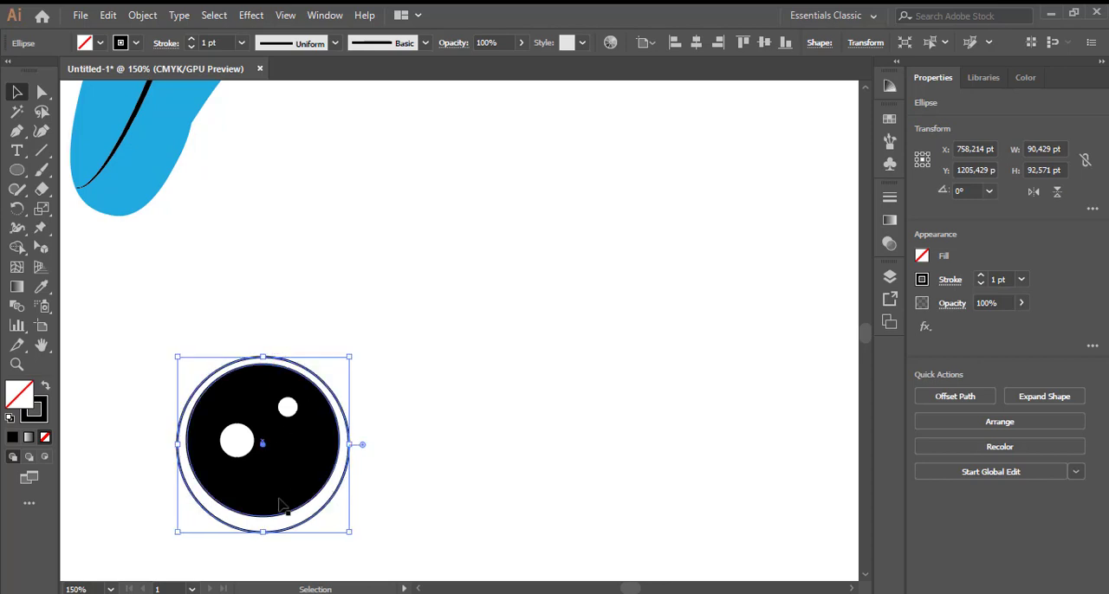
left_click_drag(263, 531, 263, 525)
- Group all the eye circles into one object
left_click_drag(134, 341, 407, 554)
key("a")
key("ctrl+g")
left_click(433, 520)
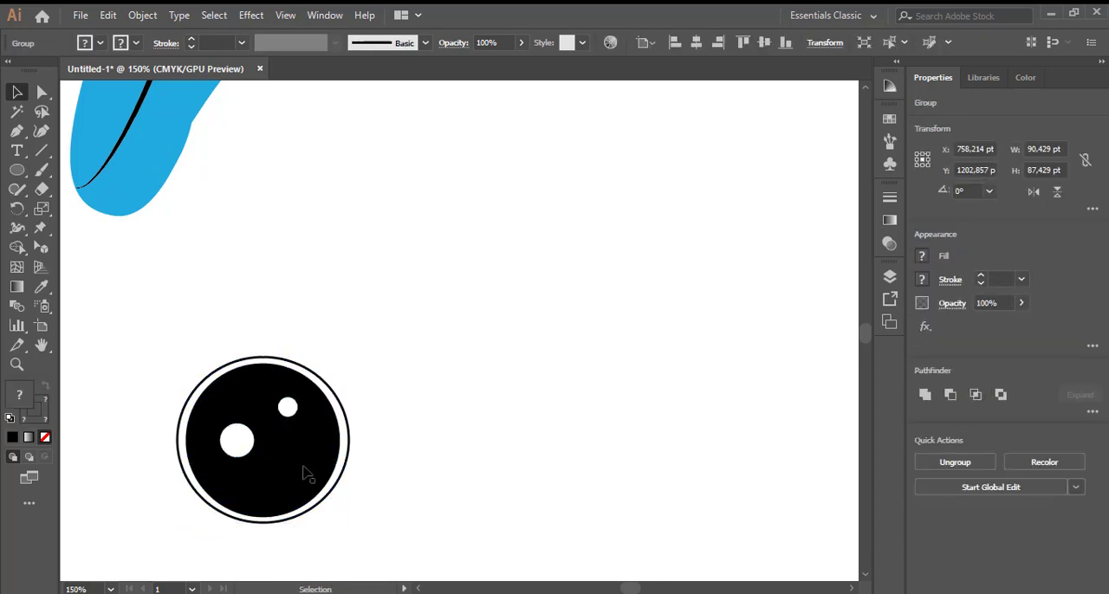
- Scale the eye group down to about 20 pt wide
left_click(293, 471)
left_click_drag(174, 357, 241, 417)
left_click(368, 451)
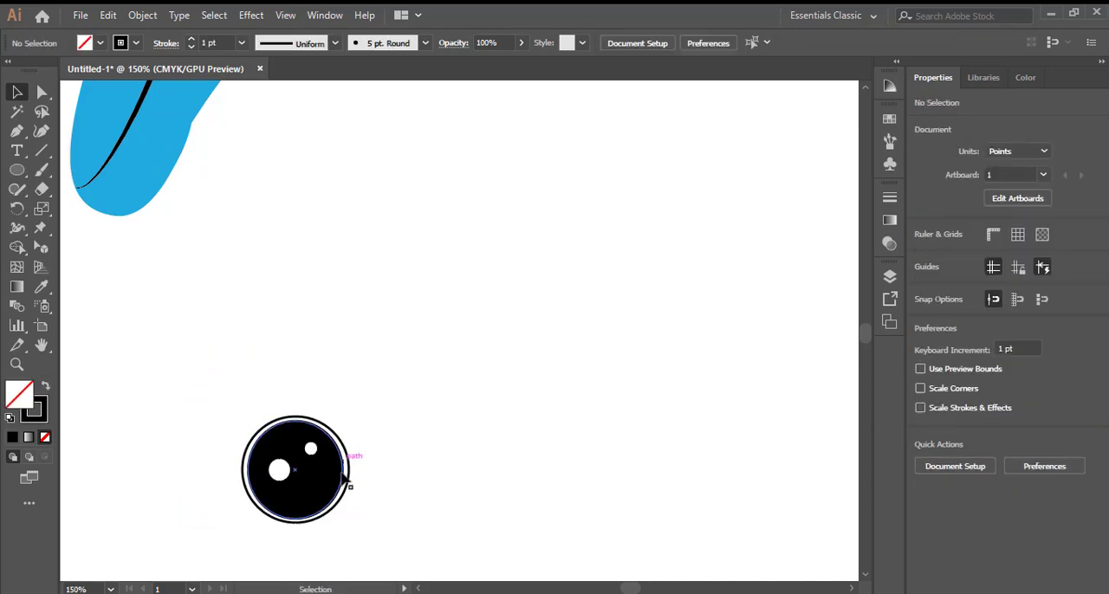
left_click(277, 464)
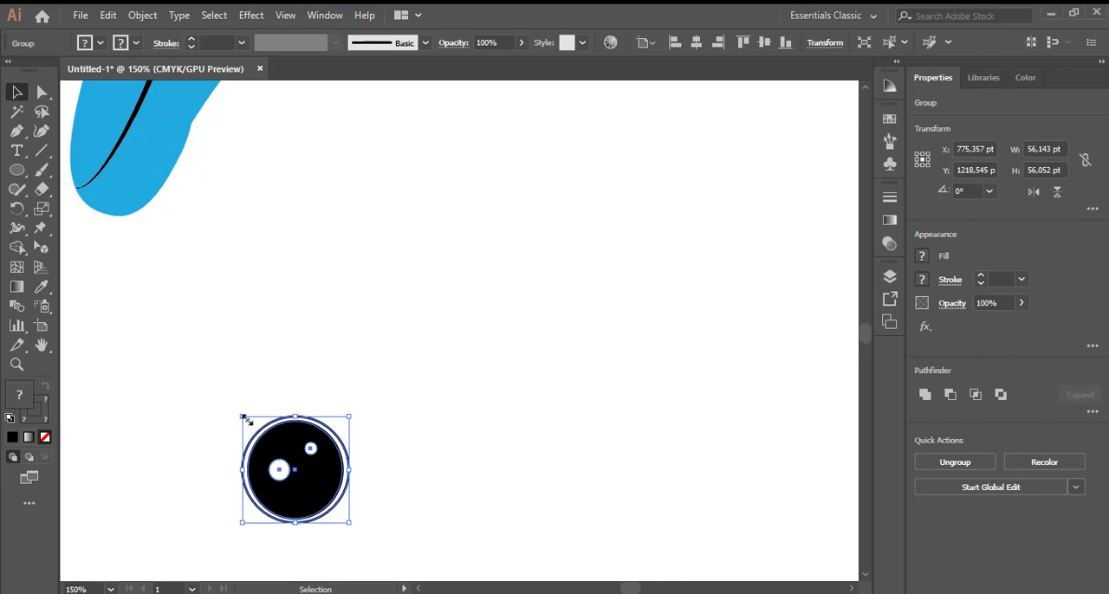
left_click_drag(243, 419, 322, 224)
left_click(410, 456)
- Place the eye group on the dolphin's head, between the forehead edge and the mouth line
scroll(363, 255, "up", 2)
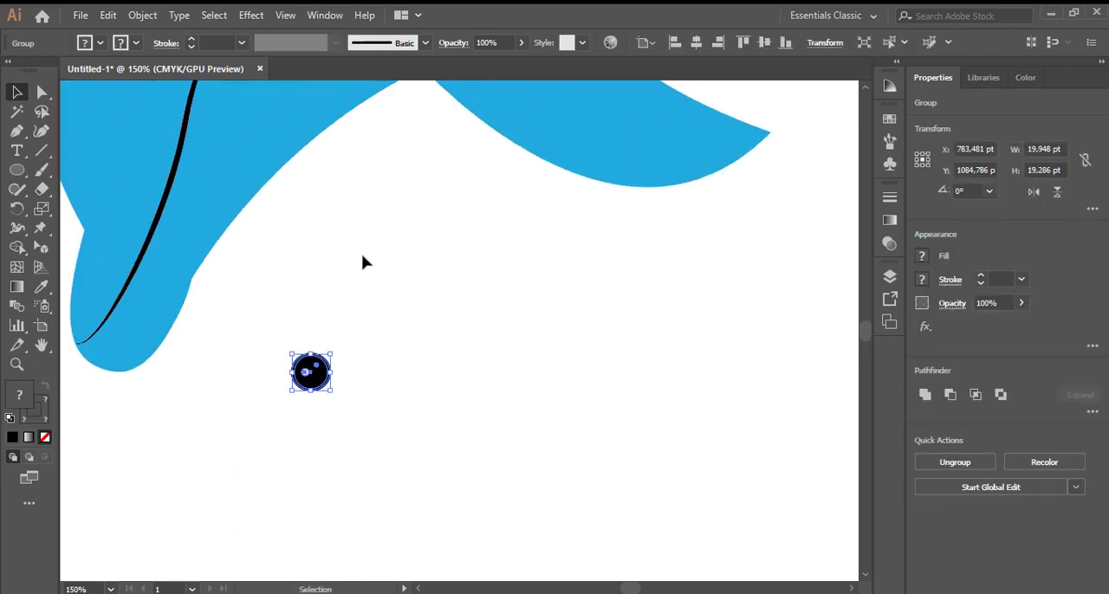
left_click_drag(317, 382, 215, 256)
scroll(335, 265, "up", 2)
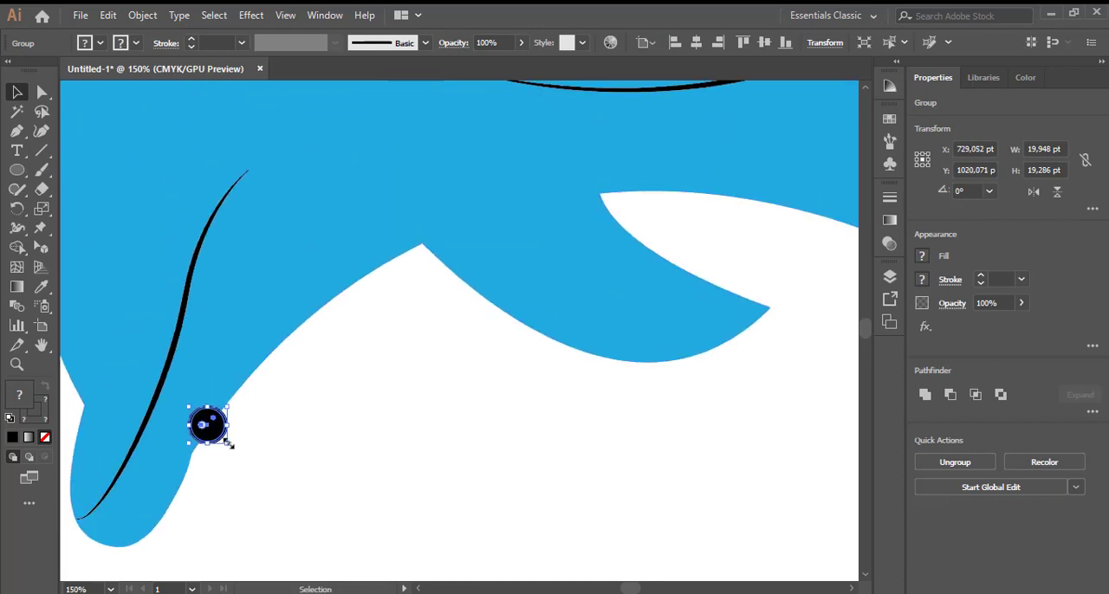
left_click_drag(218, 436, 119, 263)
scroll(338, 421, "right", 1)
scroll(339, 421, "left", 5)
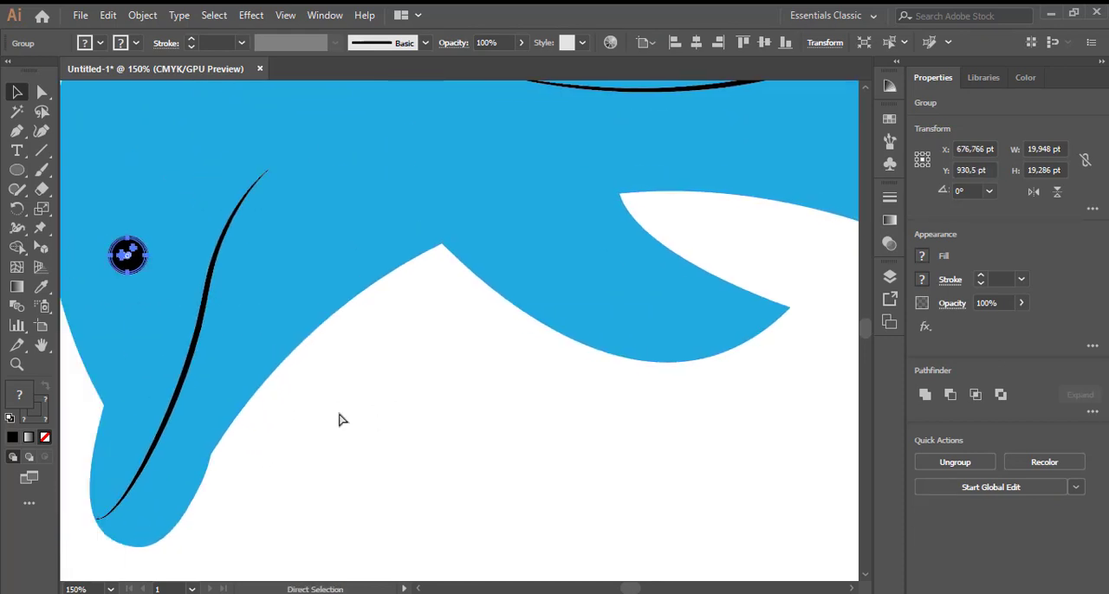
scroll(340, 421, "down", 1)
left_click(114, 251)
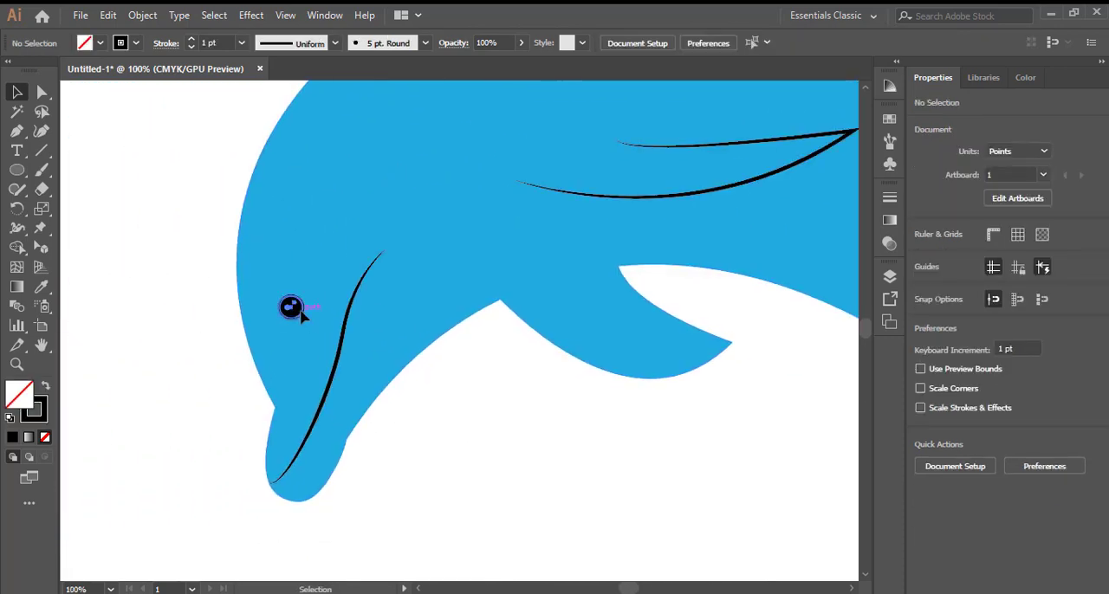
mouse_move(304, 317)
left_mouse_down()
mouse_move(314, 303)
mouse_move(307, 311)
left_mouse_up()
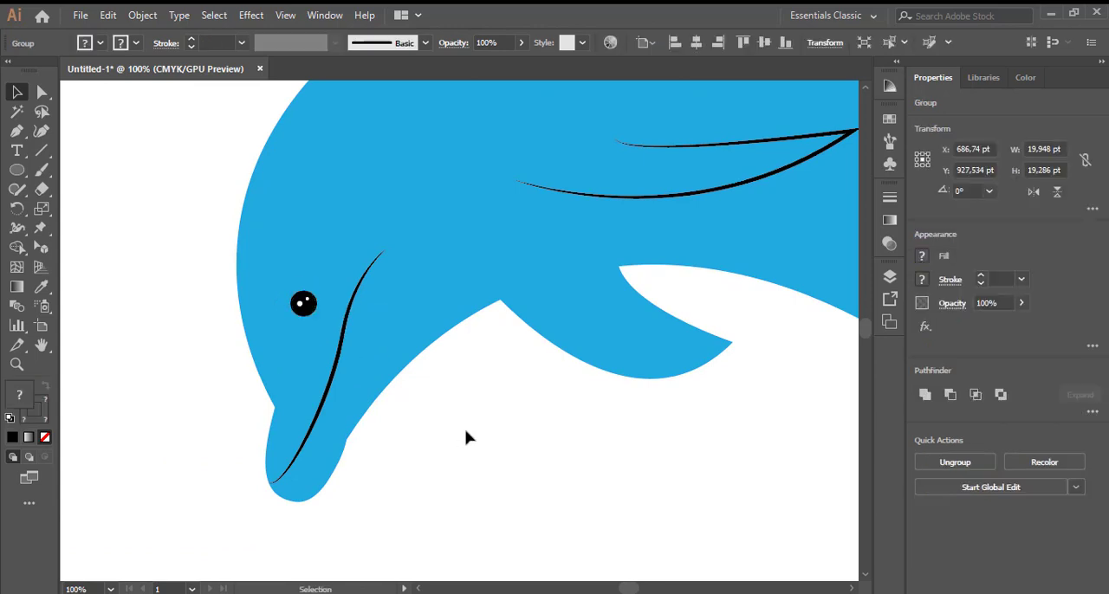
left_click(466, 431)
- Duplicate the blue dolphin body and widen the copy to about 920 pt
scroll(467, 437, "down", 2)
scroll(468, 435, "right", 3)
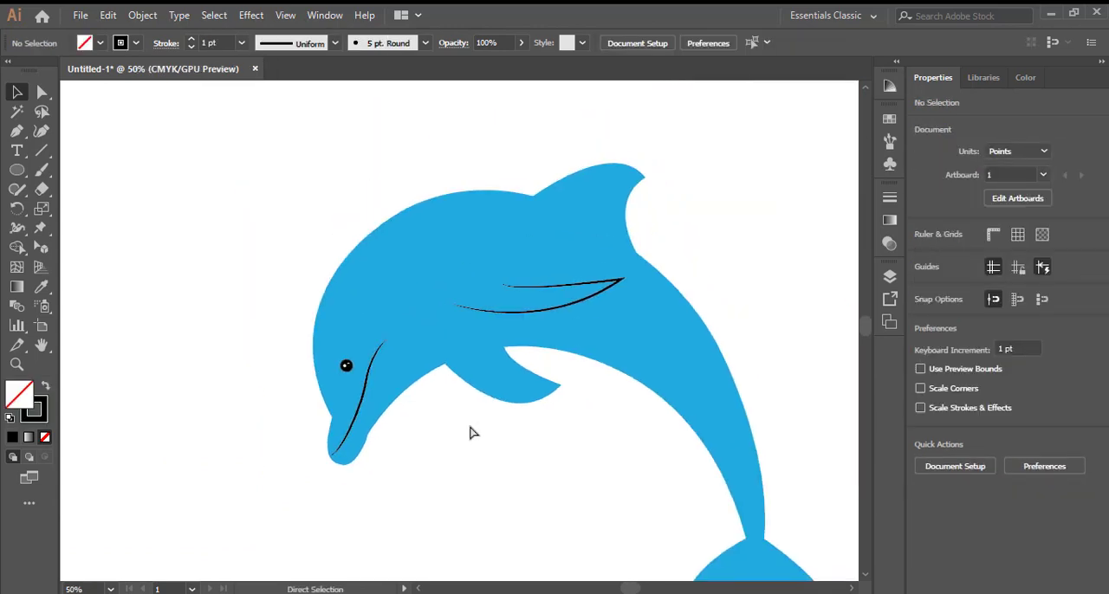
scroll(470, 433, "down", 1)
scroll(470, 433, "down", 2)
scroll(469, 433, "up", 1)
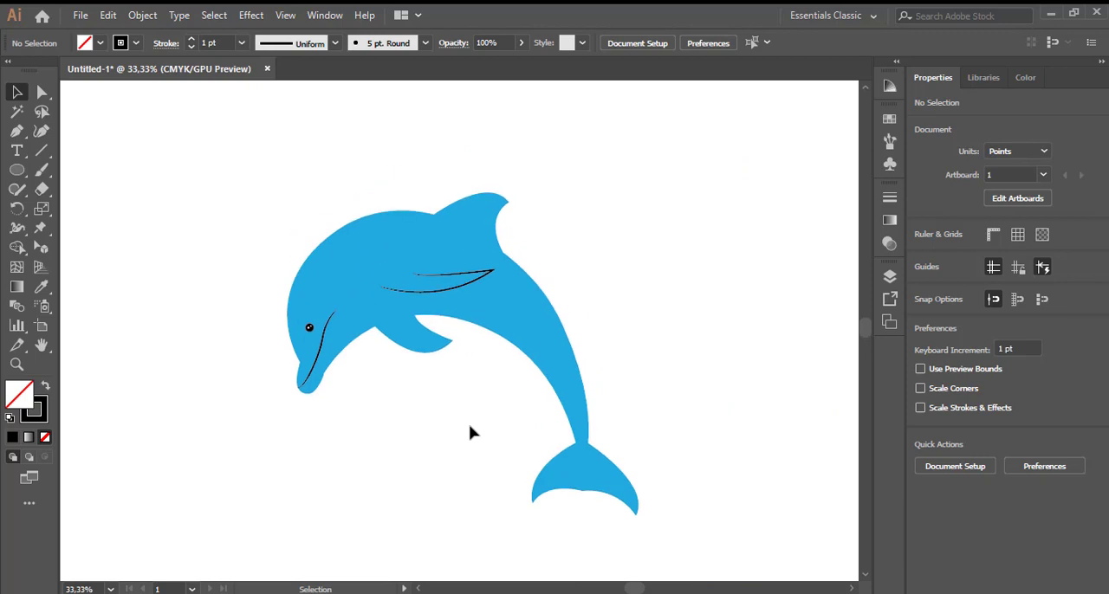
left_click(485, 301)
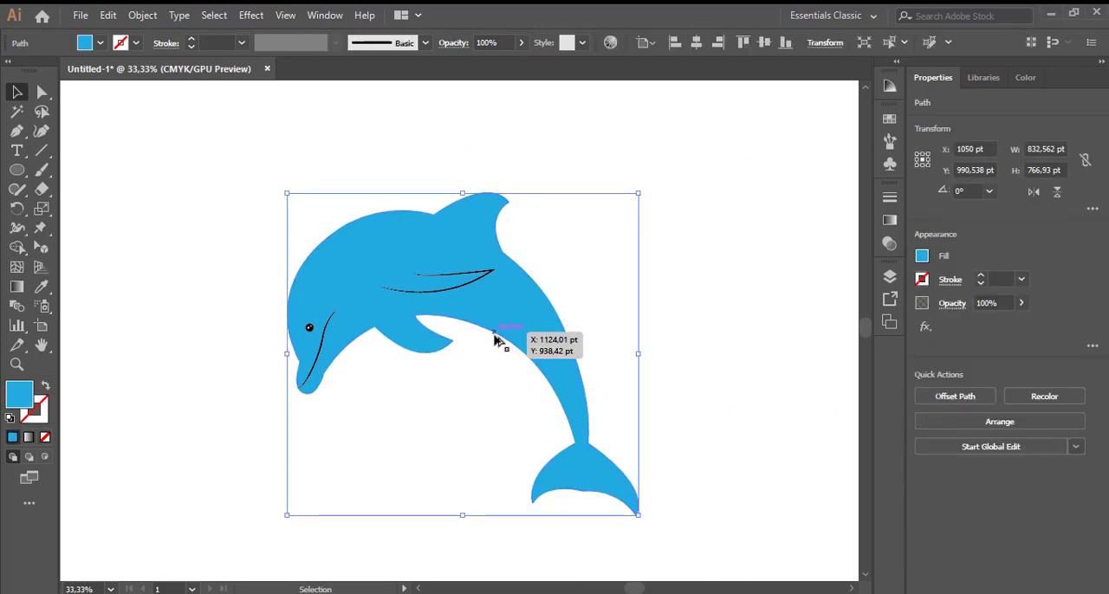
mouse_move(530, 327)
left_mouse_down()
mouse_move(556, 319)
mouse_move(526, 309)
left_mouse_up()
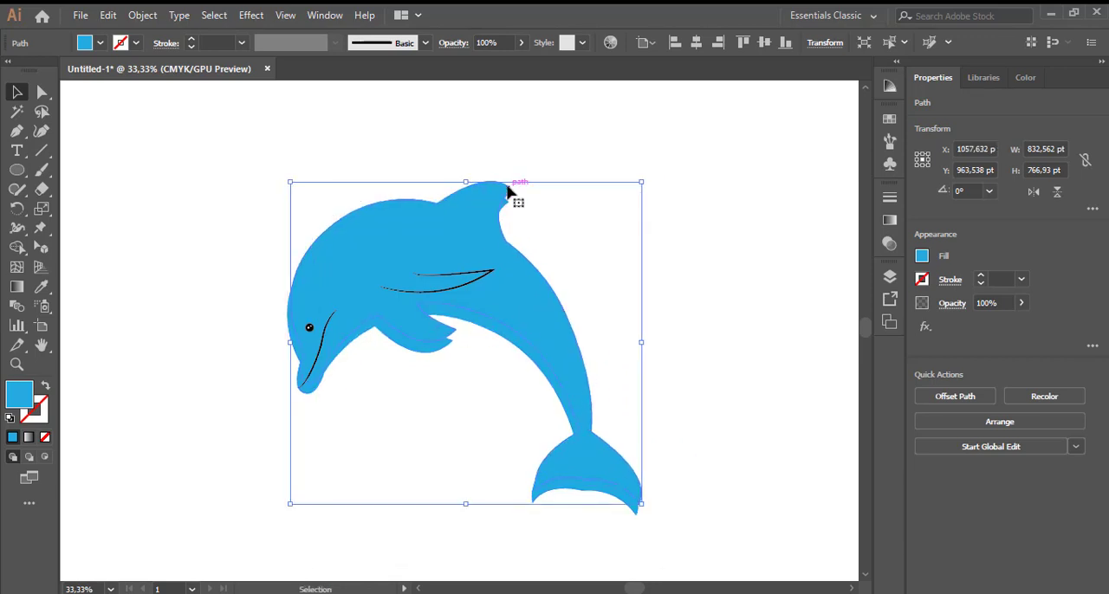
left_click_drag(290, 342, 255, 342)
- Move the widened copy below the dolphin and bring it to the front
left_click_drag(311, 296, 338, 420)
right_click(342, 420)
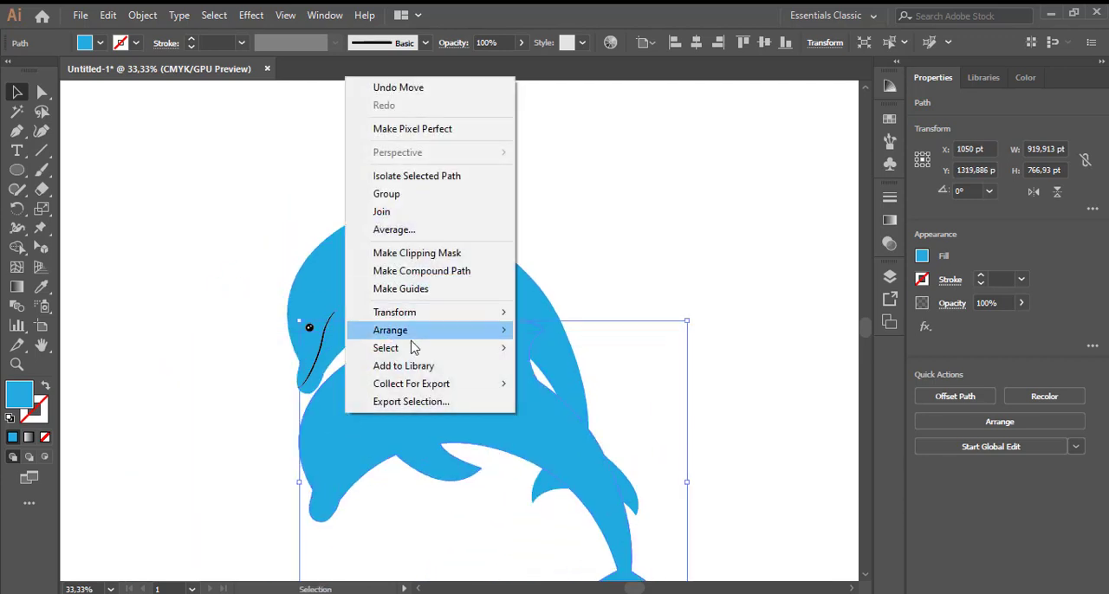
mouse_move(413, 341)
left_click(539, 331)
right_click(471, 362)
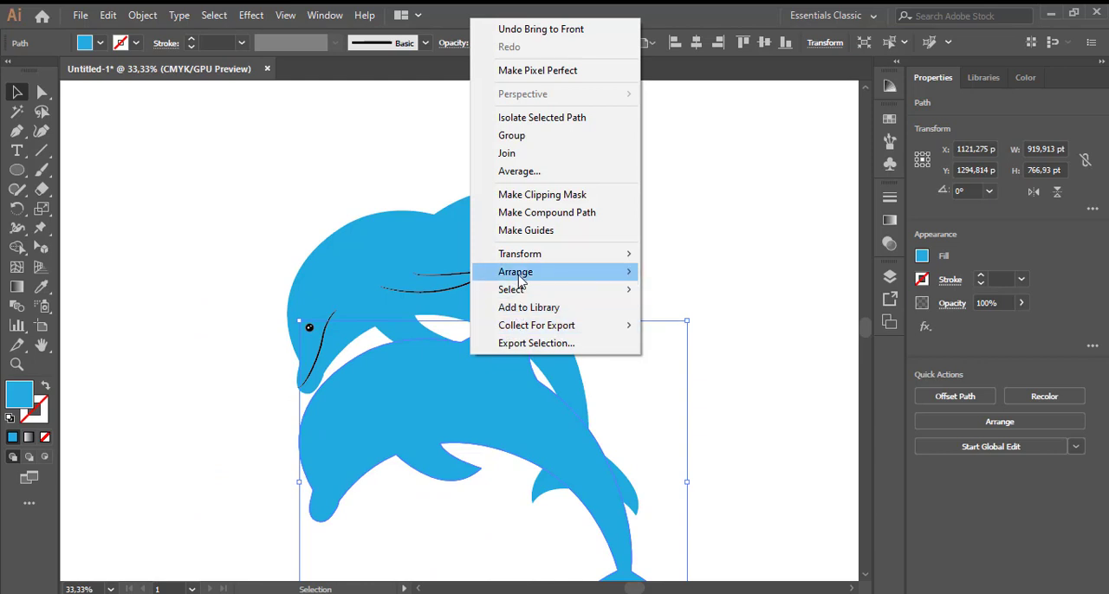
left_click(693, 296)
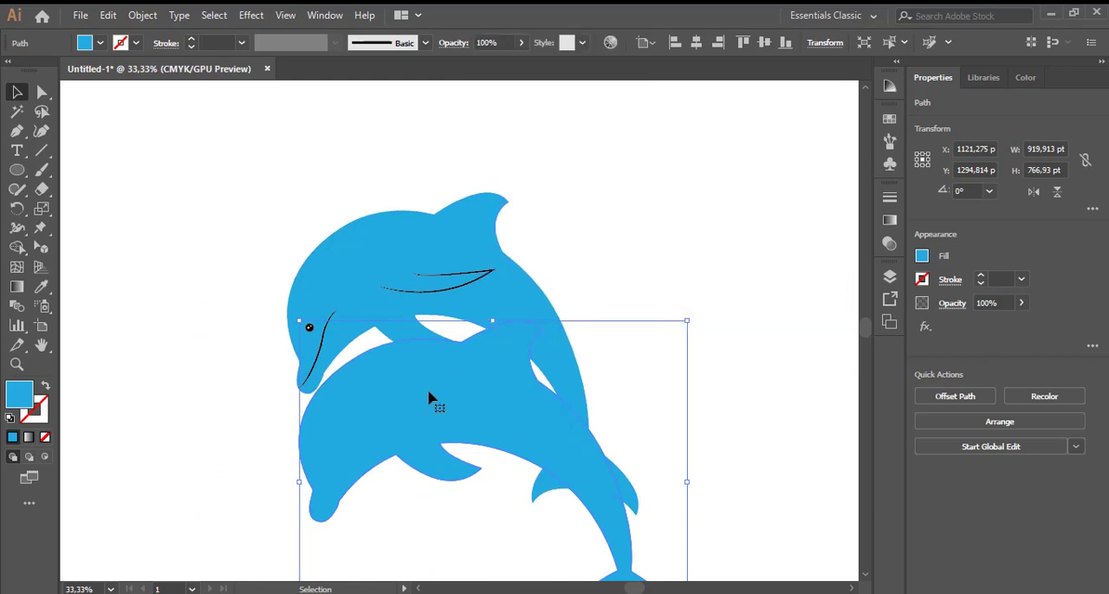
- Move the copy aside and bring the original dolphin with its eye and detail lines to the front
left_click_drag(430, 397, 247, 505)
left_click(585, 390)
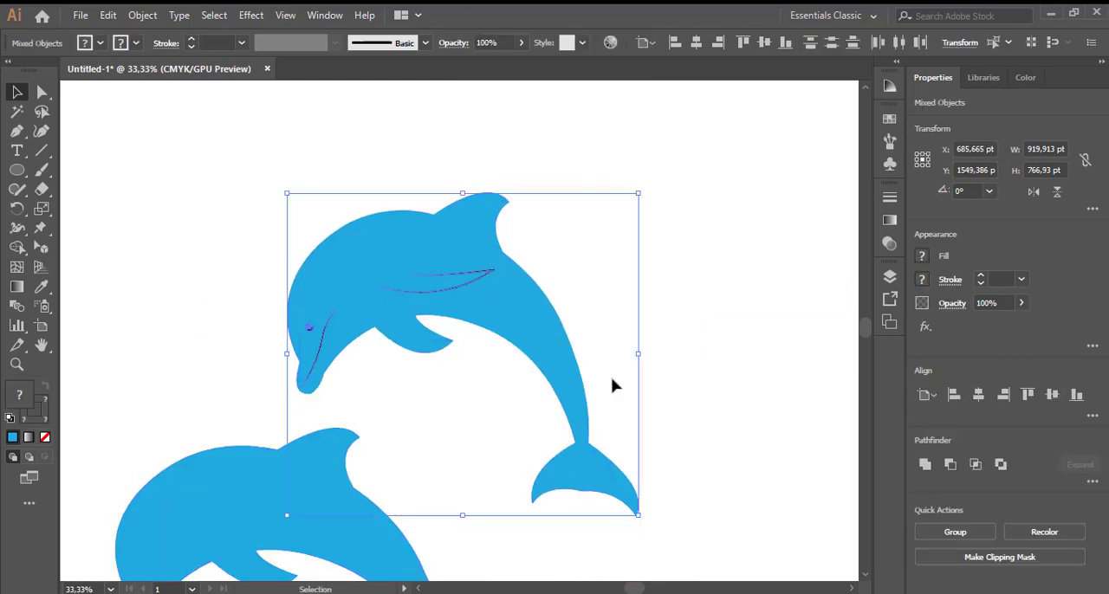
right_click(517, 323)
mouse_move(599, 482)
left_click(715, 482)
left_click(668, 406)
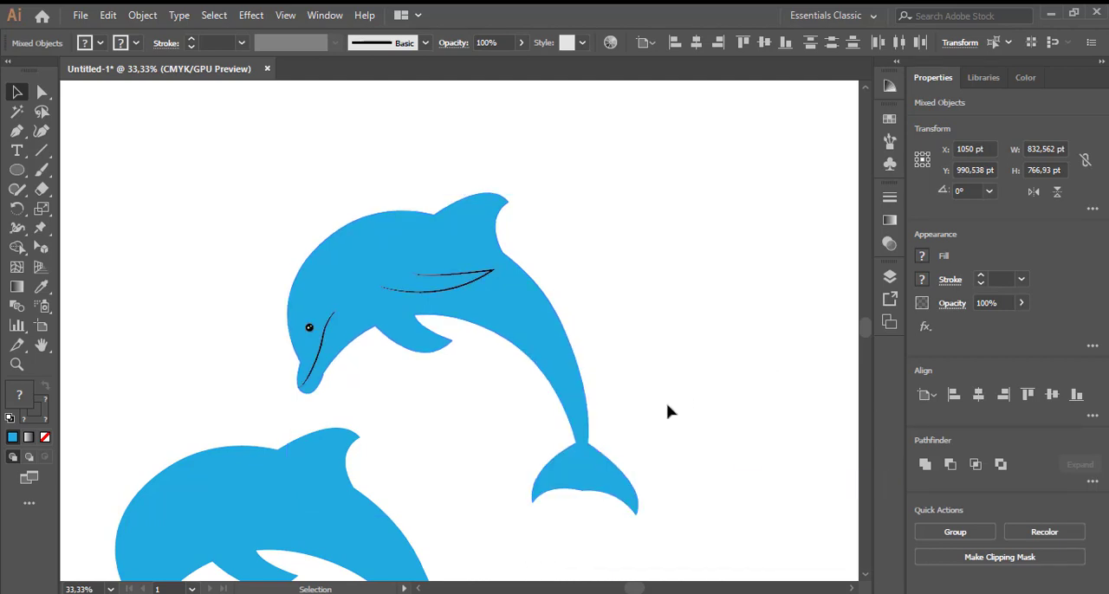
- Fill the widened copy with light grey and center it behind the original dolphin
left_click_drag(222, 501, 339, 296)
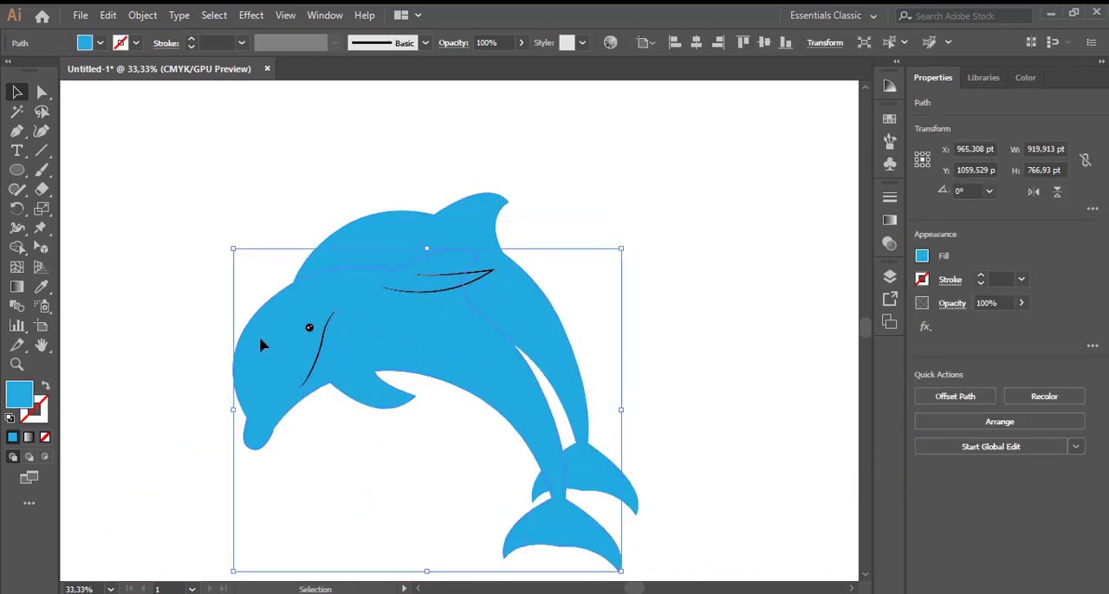
left_click_drag(260, 344, 412, 501)
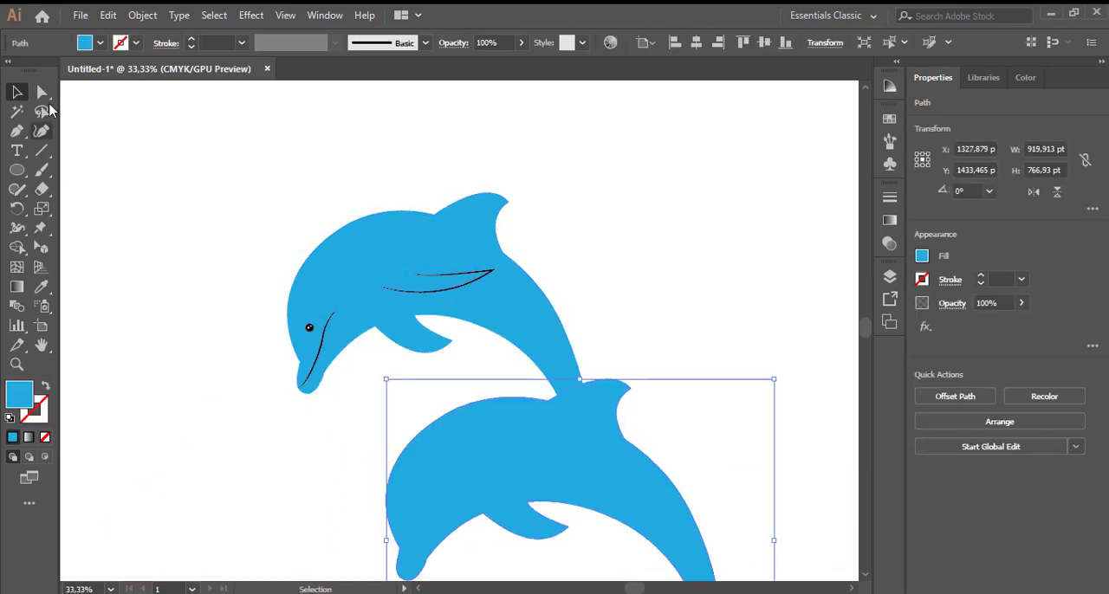
left_click(100, 44)
left_click(87, 121)
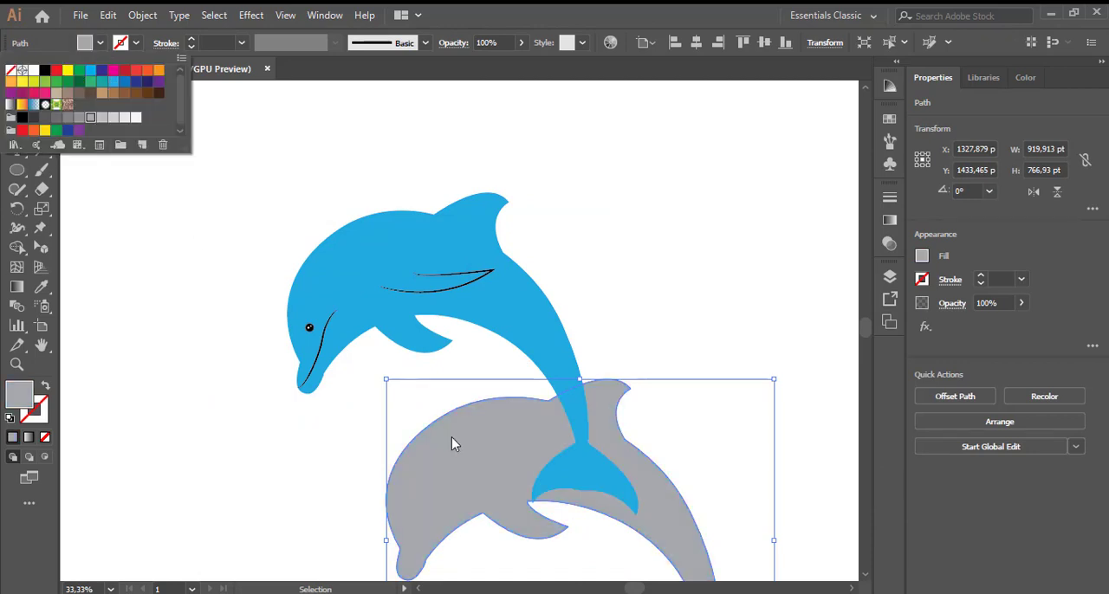
left_click(453, 440)
left_click_drag(446, 431, 347, 276)
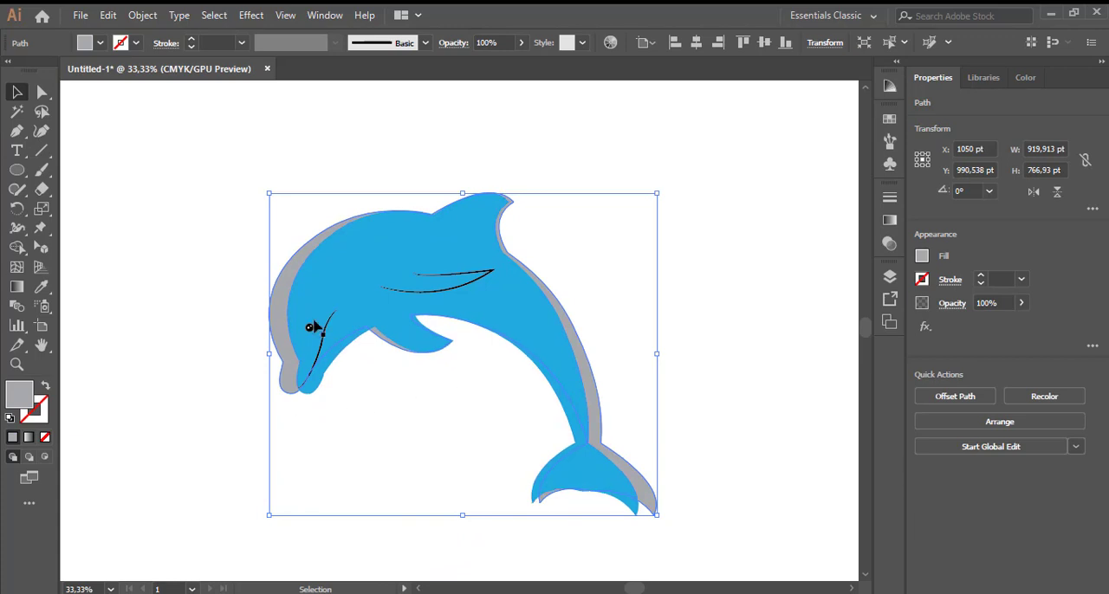
- Resize and shift the grey copy to about 887 by 787 pt, so it borders the dolphin's head, back and tail
left_click_drag(315, 326, 290, 321)
left_click_drag(474, 201, 462, 184)
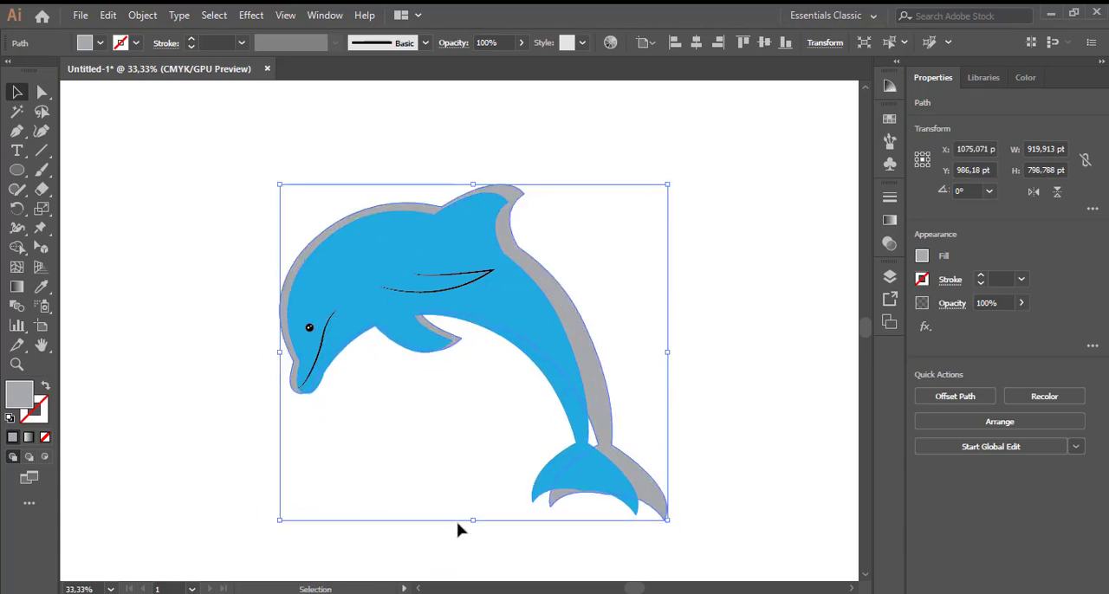
left_click_drag(472, 520, 473, 541)
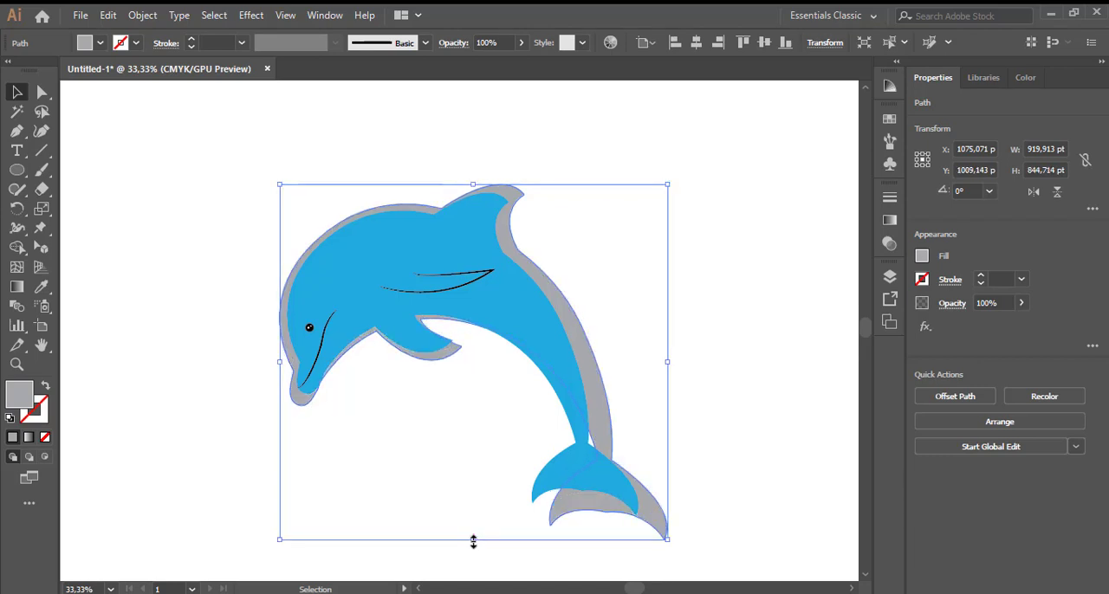
left_click_drag(280, 361, 270, 361)
left_click_drag(665, 367, 644, 364)
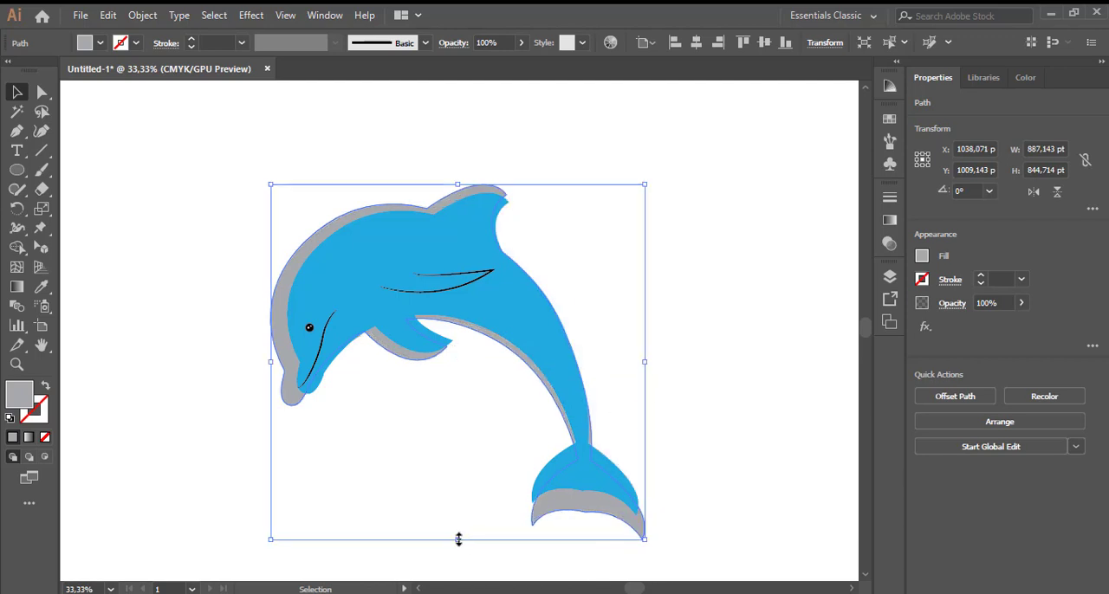
left_click_drag(459, 538, 458, 516)
left_click(763, 385)
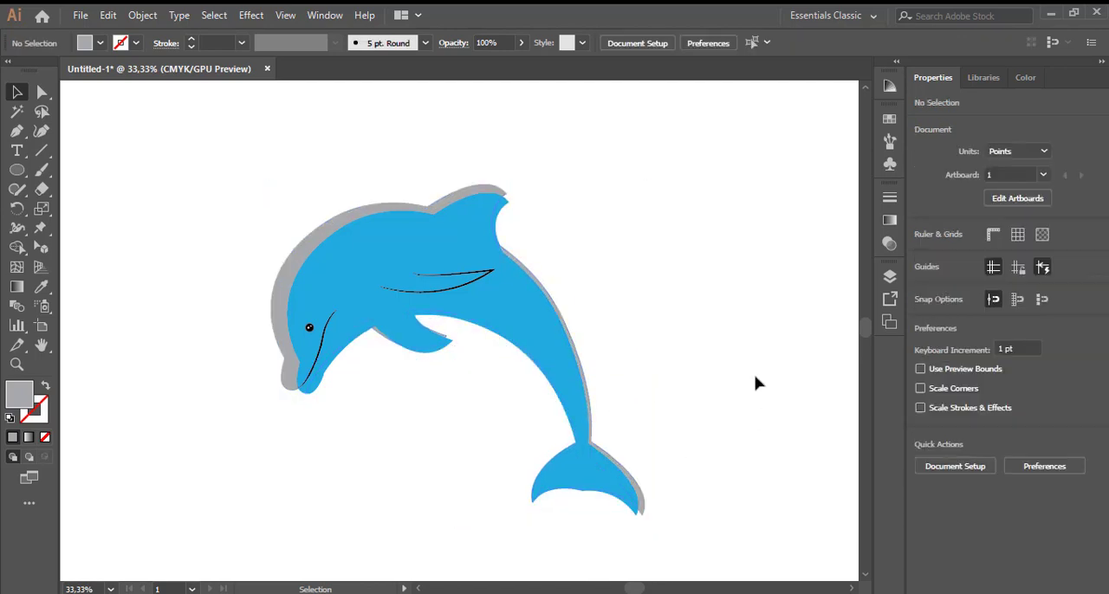
- Fill the backing copy with black and narrow it slightly on the head side for a thinner edge
left_click(379, 217)
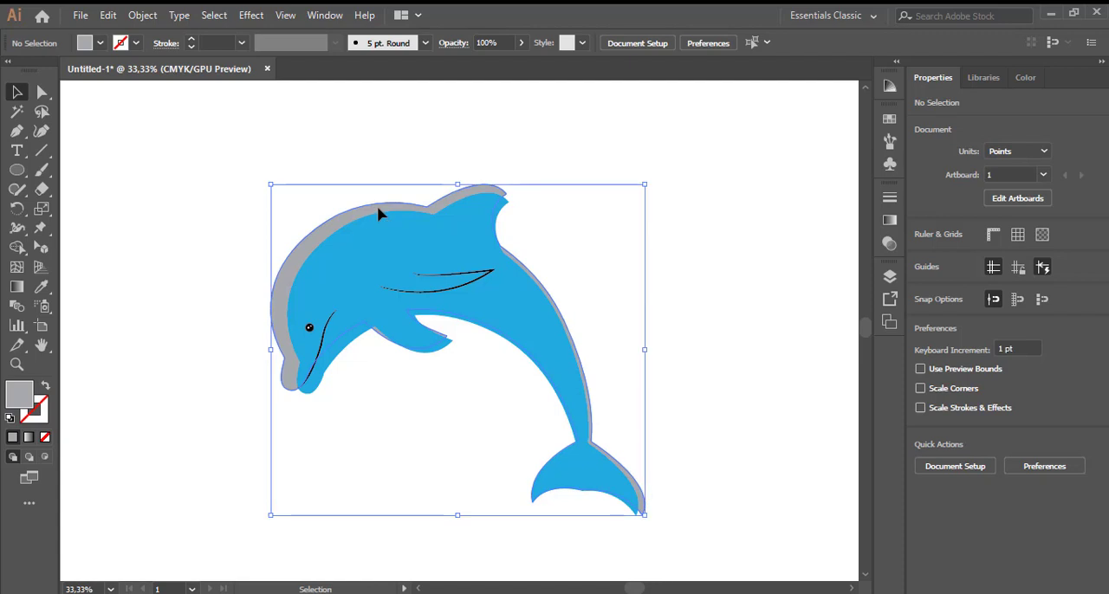
left_click(100, 42)
left_click(44, 70)
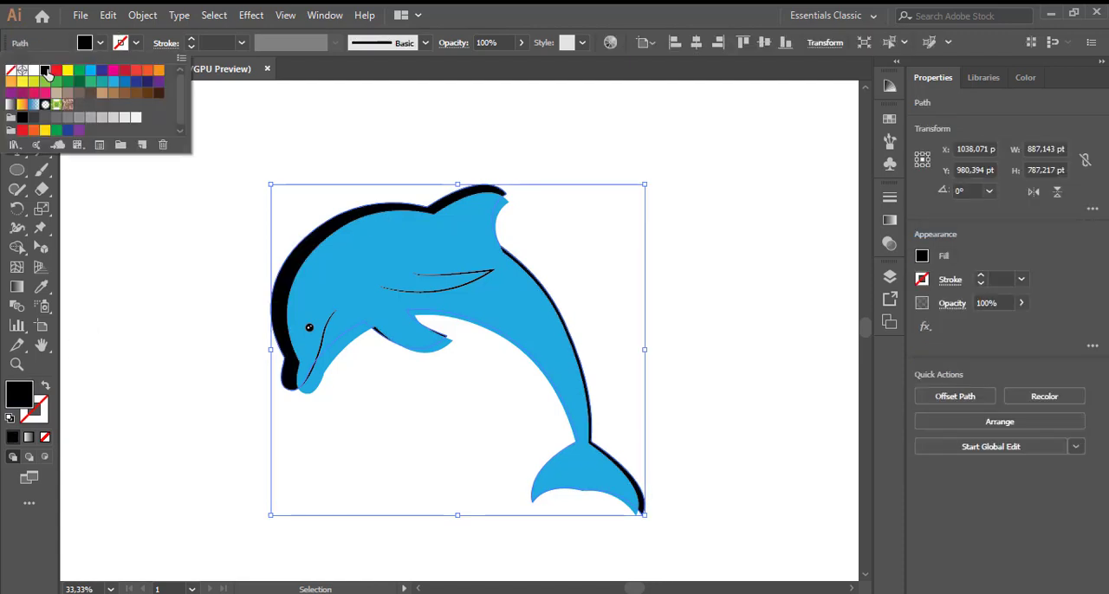
left_click(200, 252)
left_click_drag(269, 186, 280, 188)
left_click(697, 303)
- Examine the whole dolphin and its black backing edge on the artboard and up close
scroll(696, 302, "up", 3)
scroll(695, 303, "down", 2)
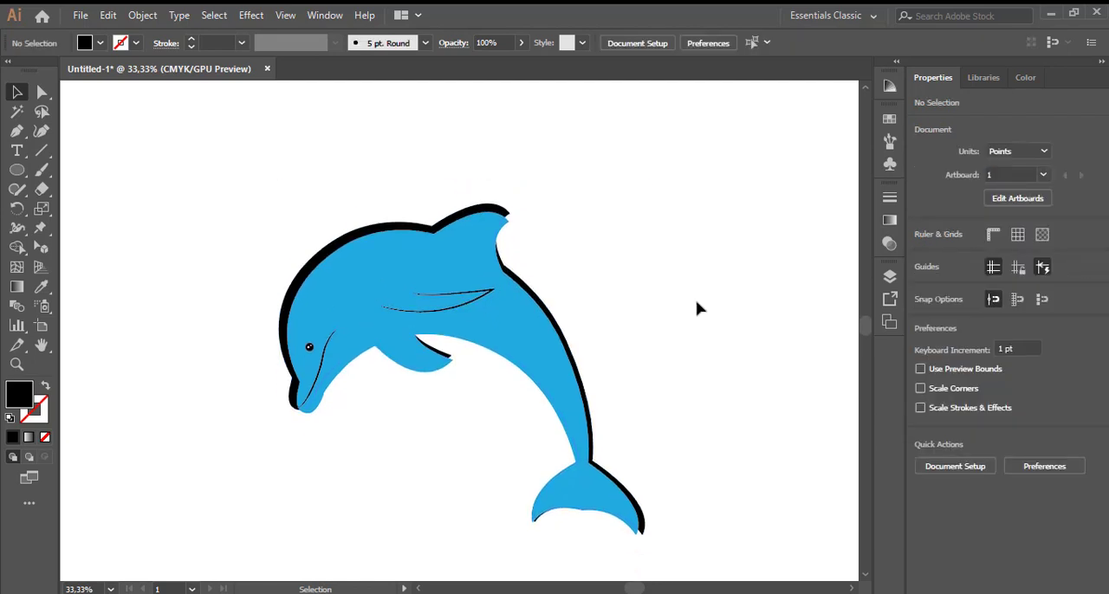
scroll(695, 302, "down", 2)
scroll(714, 323, "down", 2)
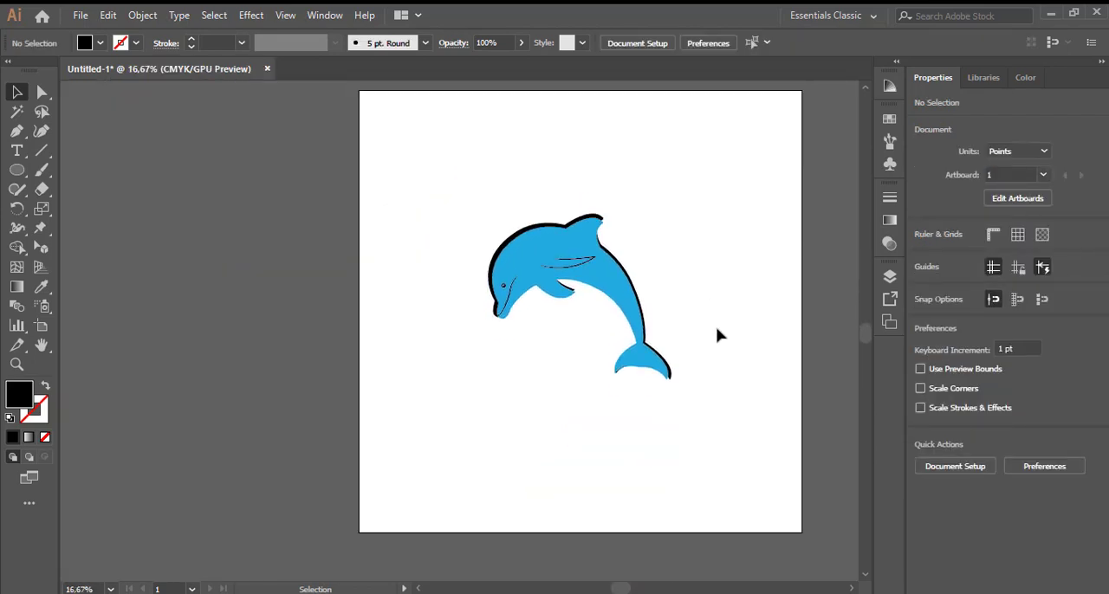
scroll(718, 331, "up", 2)
left_click_drag(433, 187, 720, 481)
scroll(696, 429, "up", 1)
left_click(688, 427)
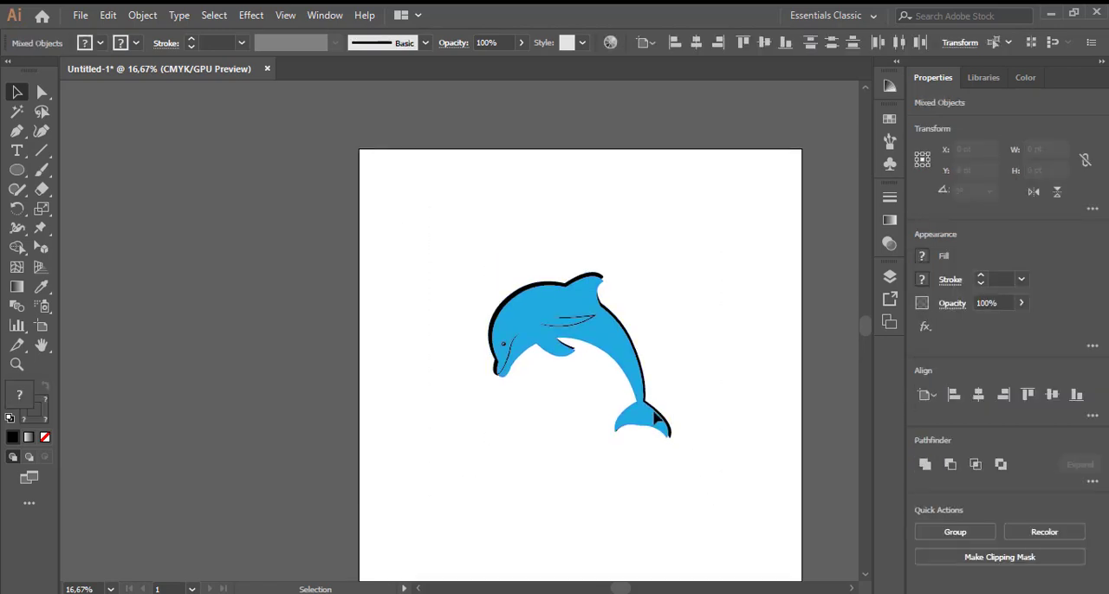
scroll(606, 381, "down", 2)
scroll(572, 356, "up", 2)
scroll(707, 357, "up", 1)
scroll(707, 357, "right", 5)
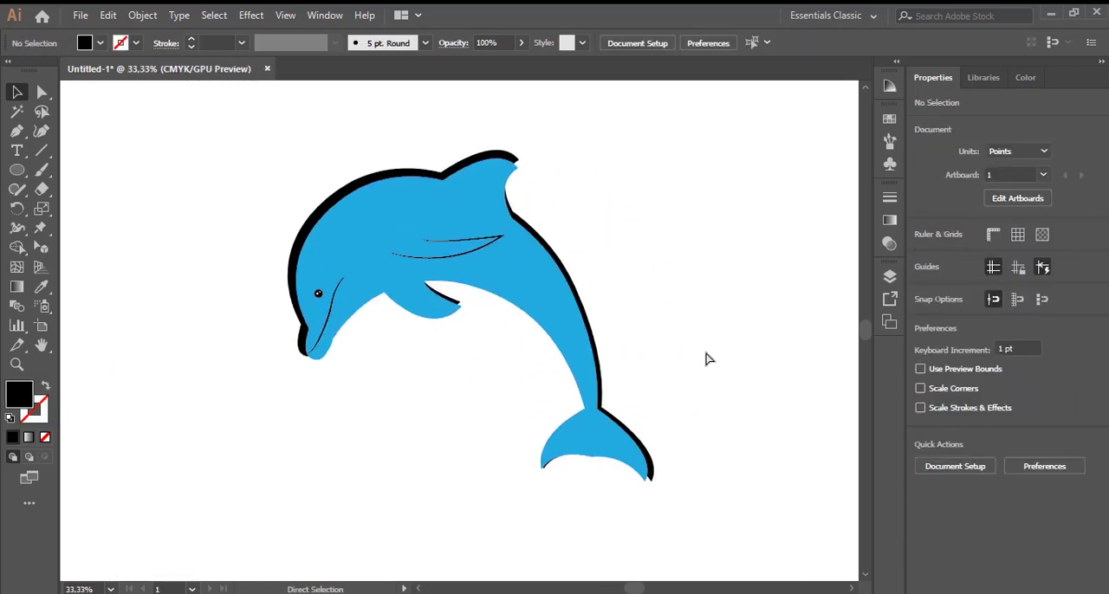
scroll(585, 353, "up", 1)
scroll(584, 355, "up", 1)
scroll(584, 356, "down", 1)
scroll(589, 351, "up", 2)
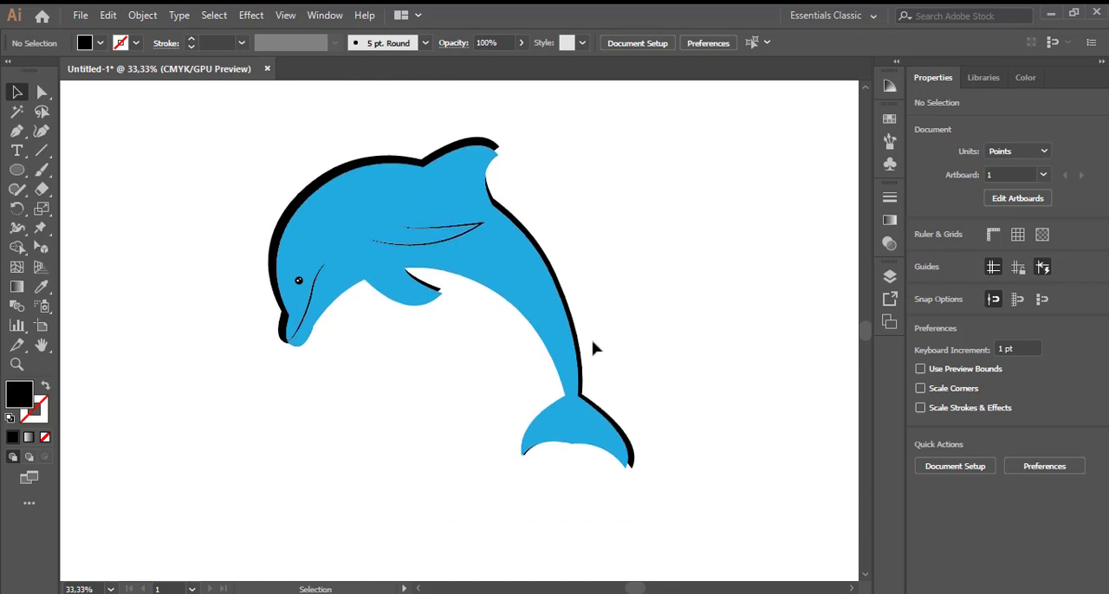